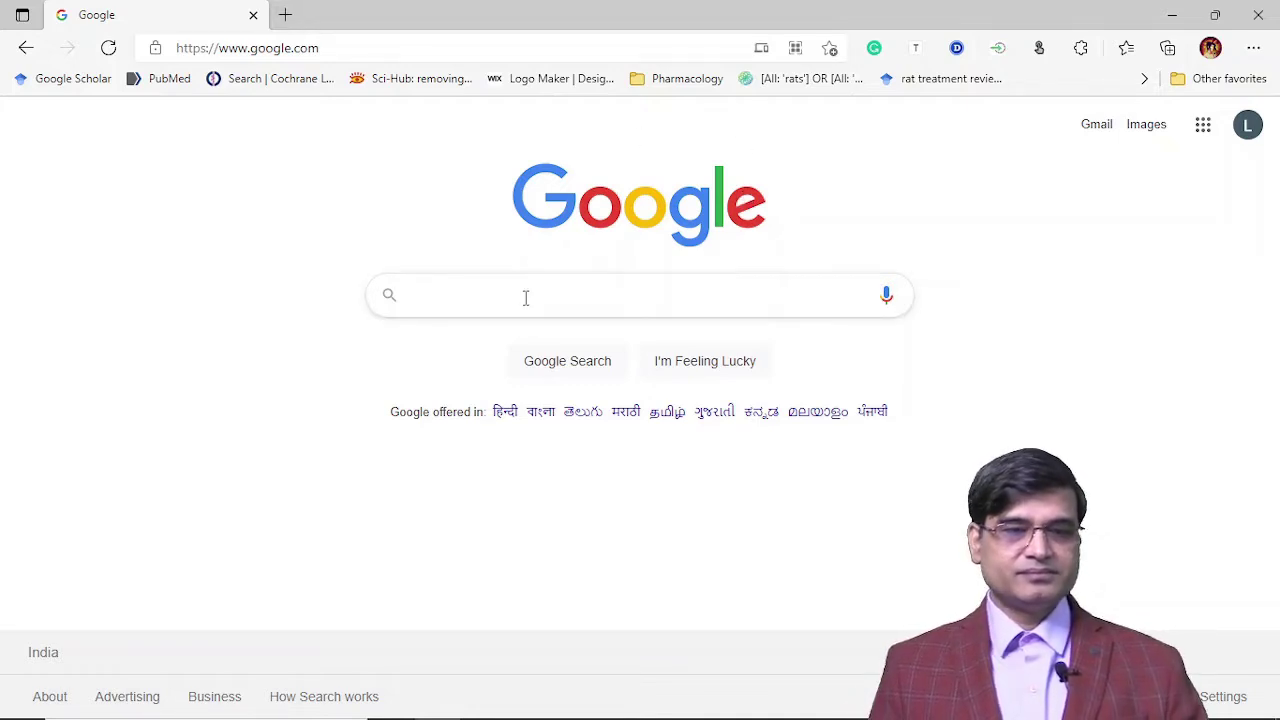
- Search Google for 'ehospital' and pick the ehospital.gov.in result
left_click(525, 297)
type("ehos")
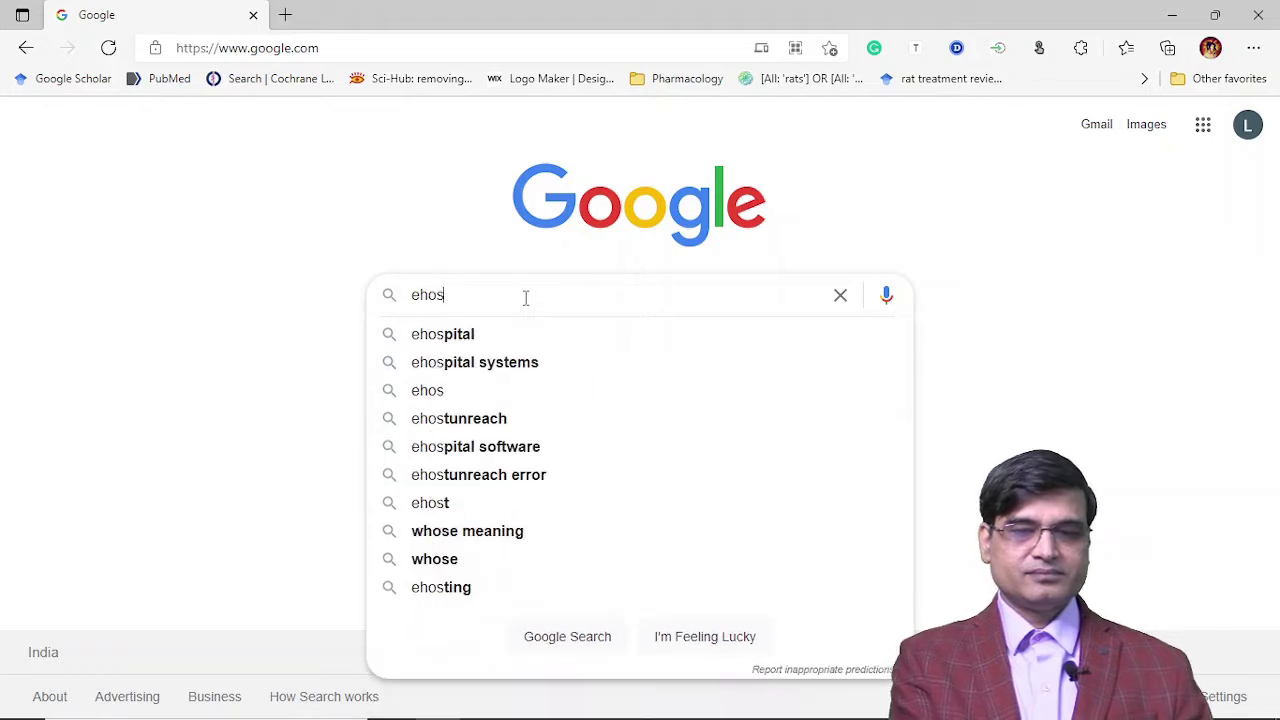
type("pital")
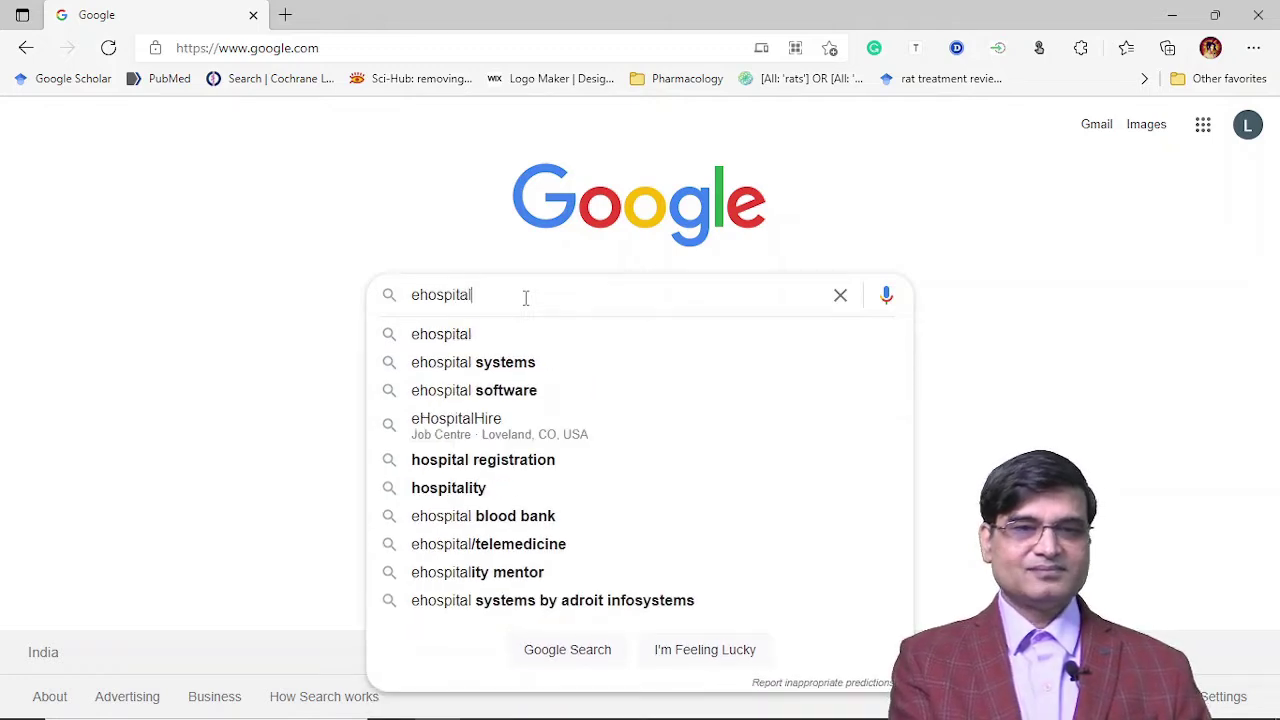
key("Return")
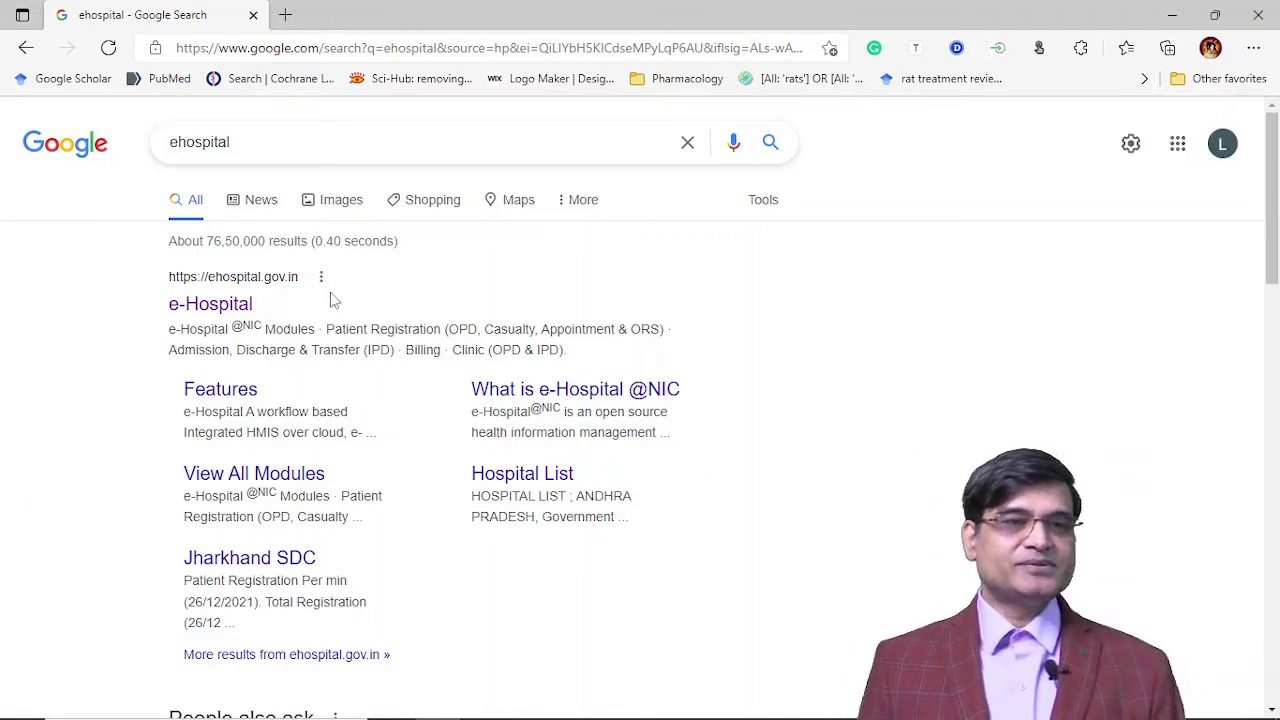
left_click(253, 290)
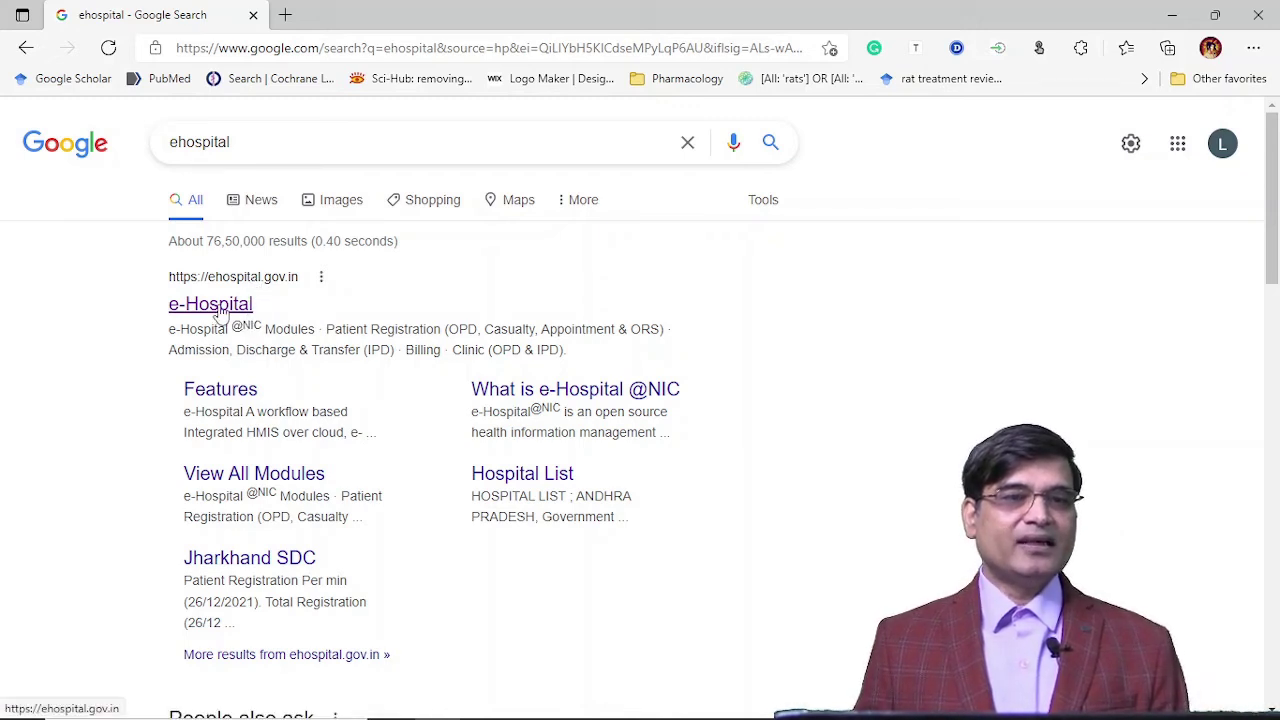
- Go to ehospital.gov.in and submit the doctor's username on the Login form
left_click(218, 313)
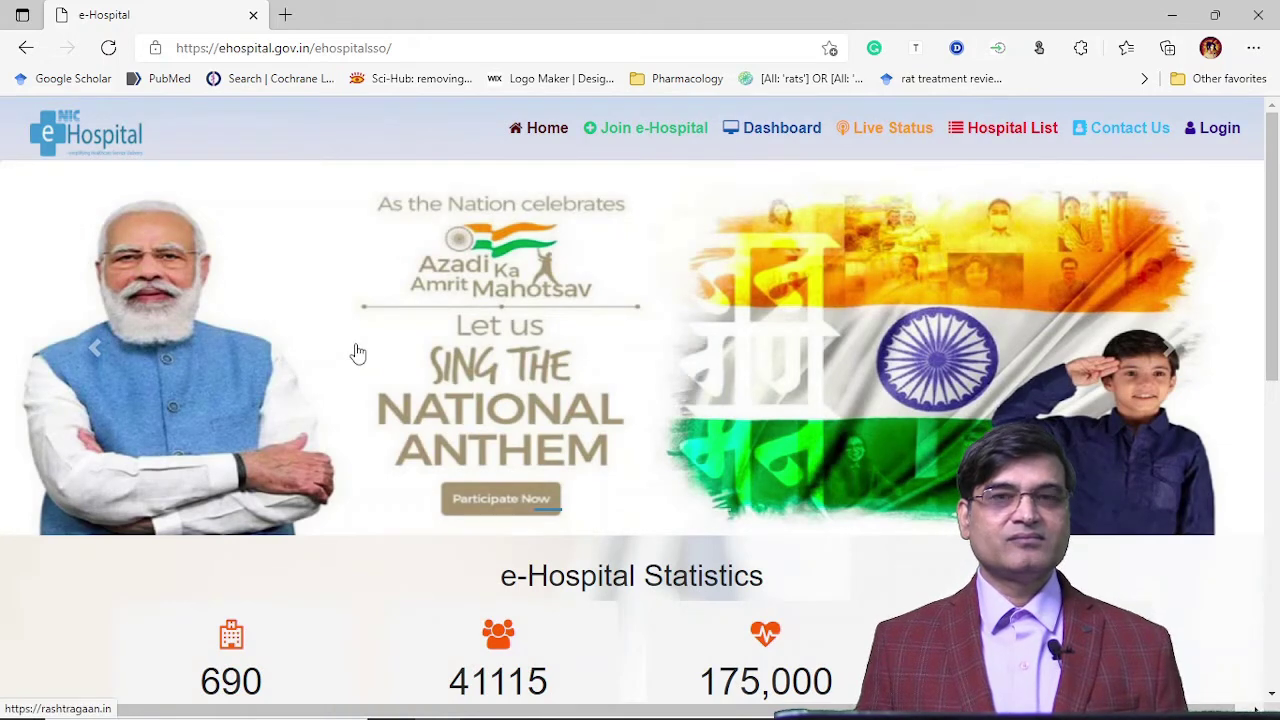
left_click(1216, 128)
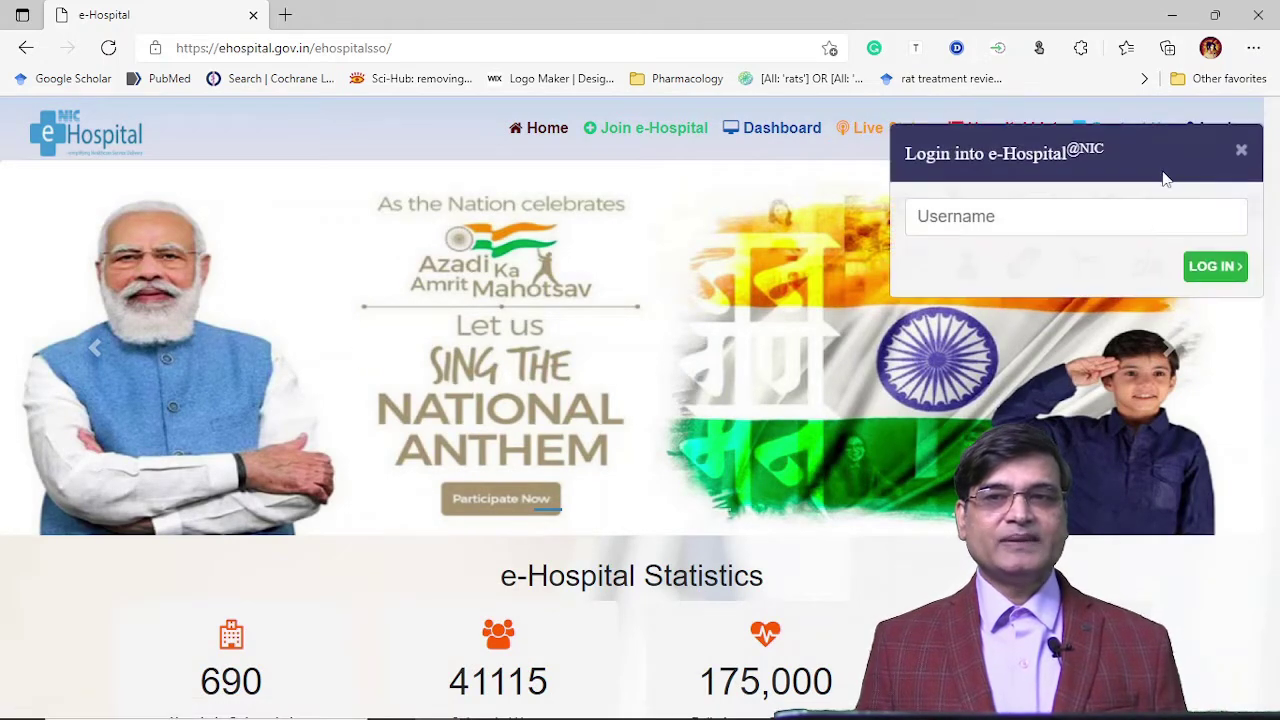
left_click(1238, 152)
left_click(1232, 134)
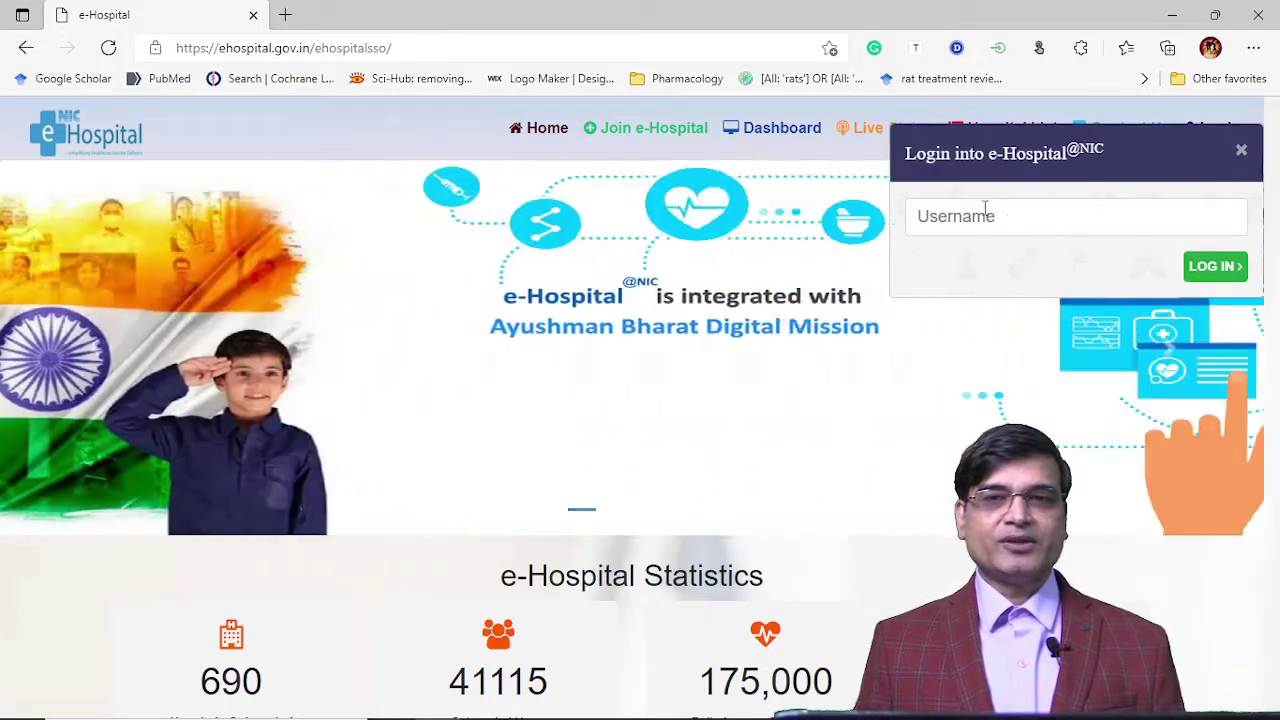
left_click(969, 225)
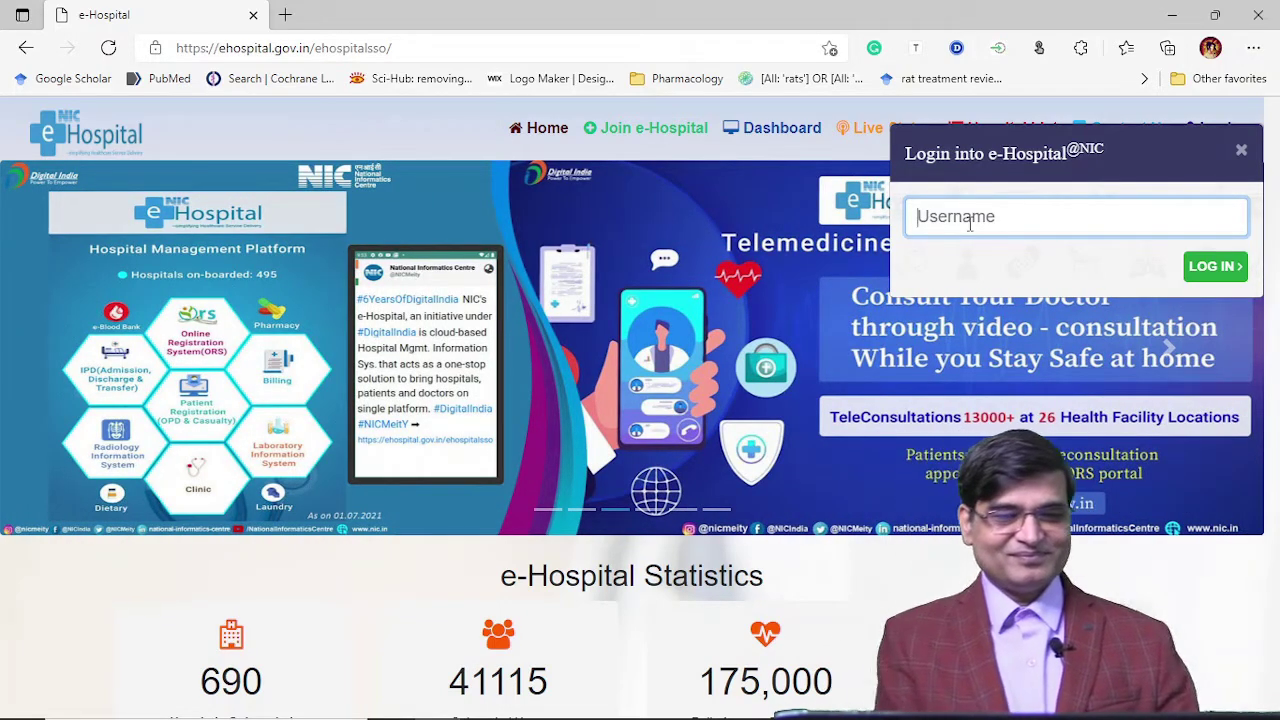
type("KIN_SS_8125")
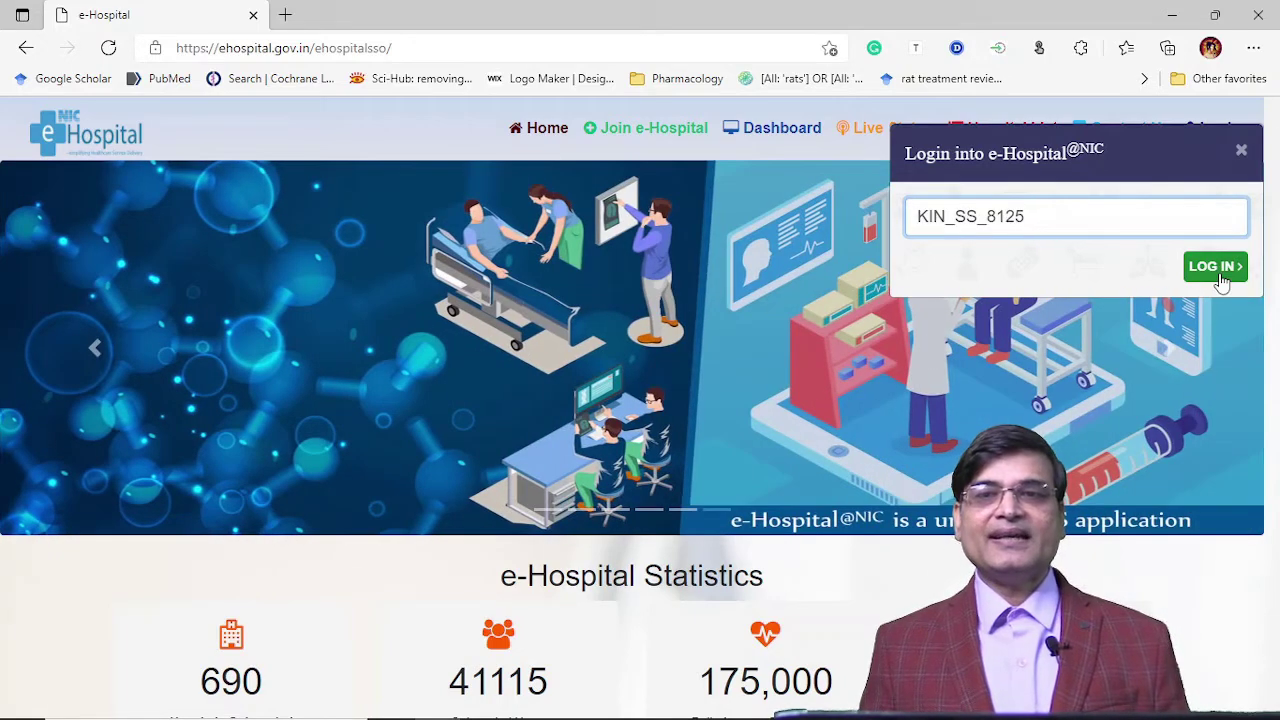
left_click(1218, 274)
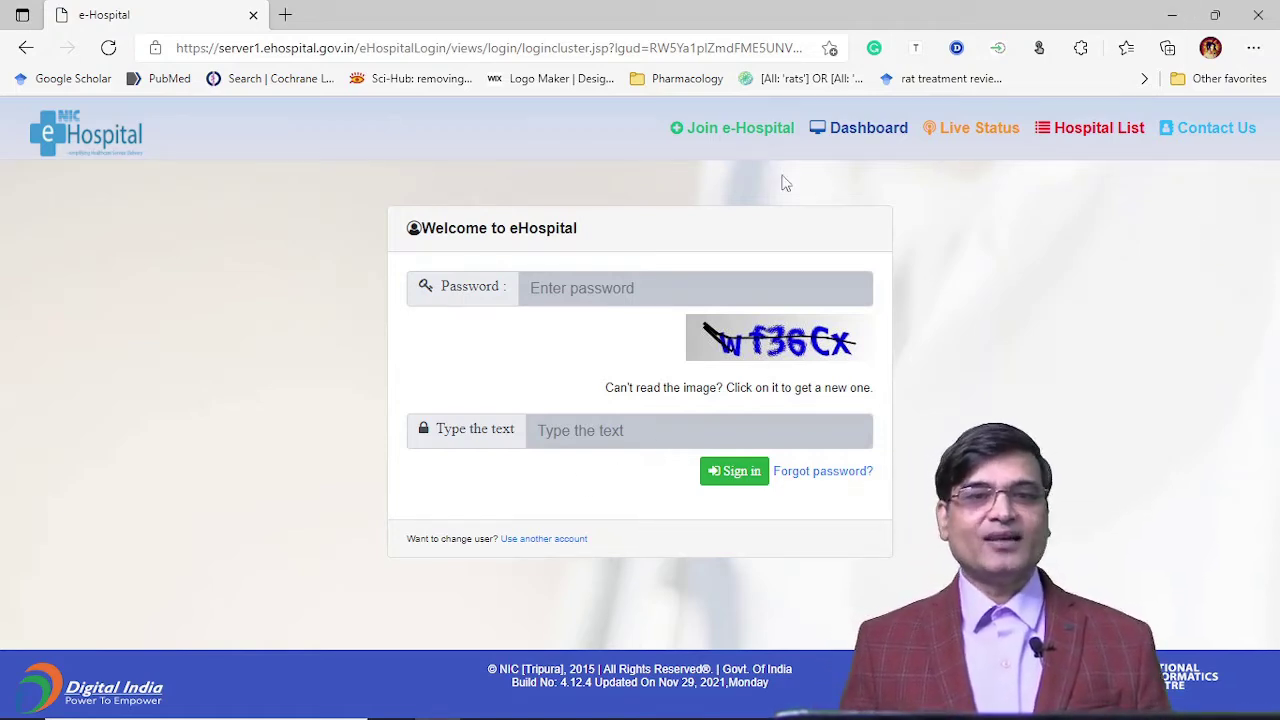
- Enter the password and captcha text to sign in to the King Georges Medical University dashboard
left_click(582, 293)
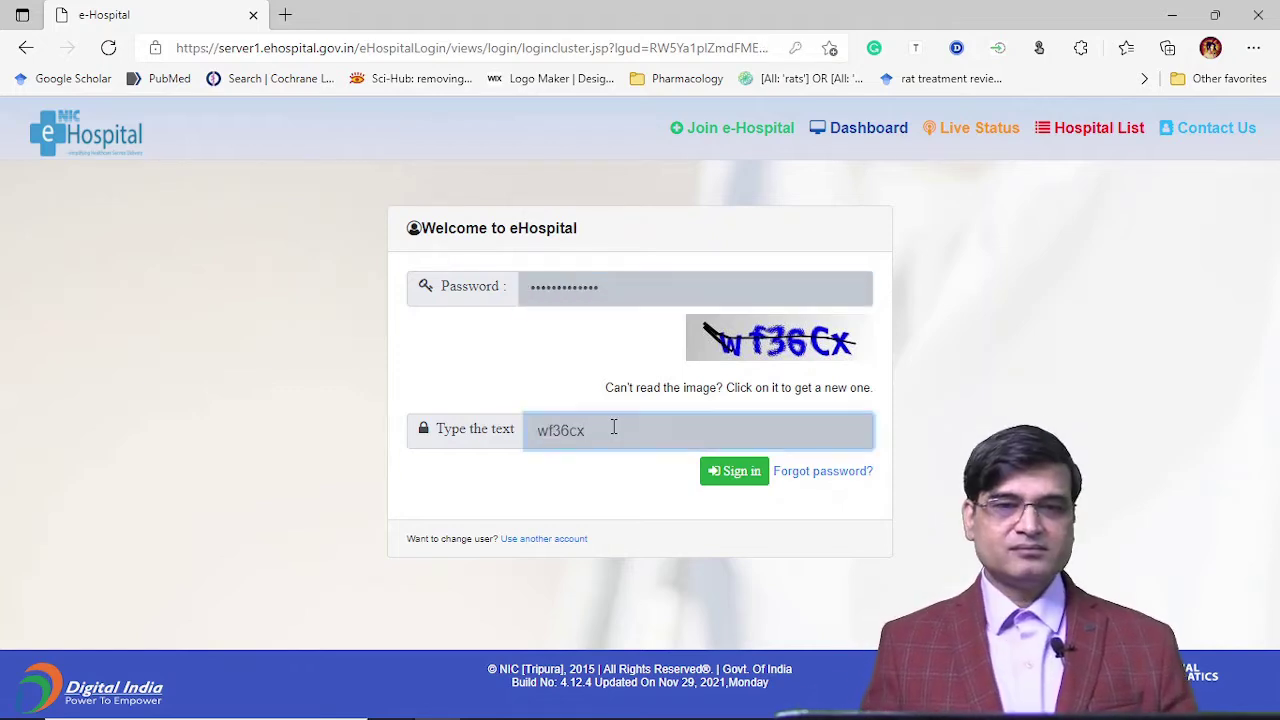
left_click(748, 478)
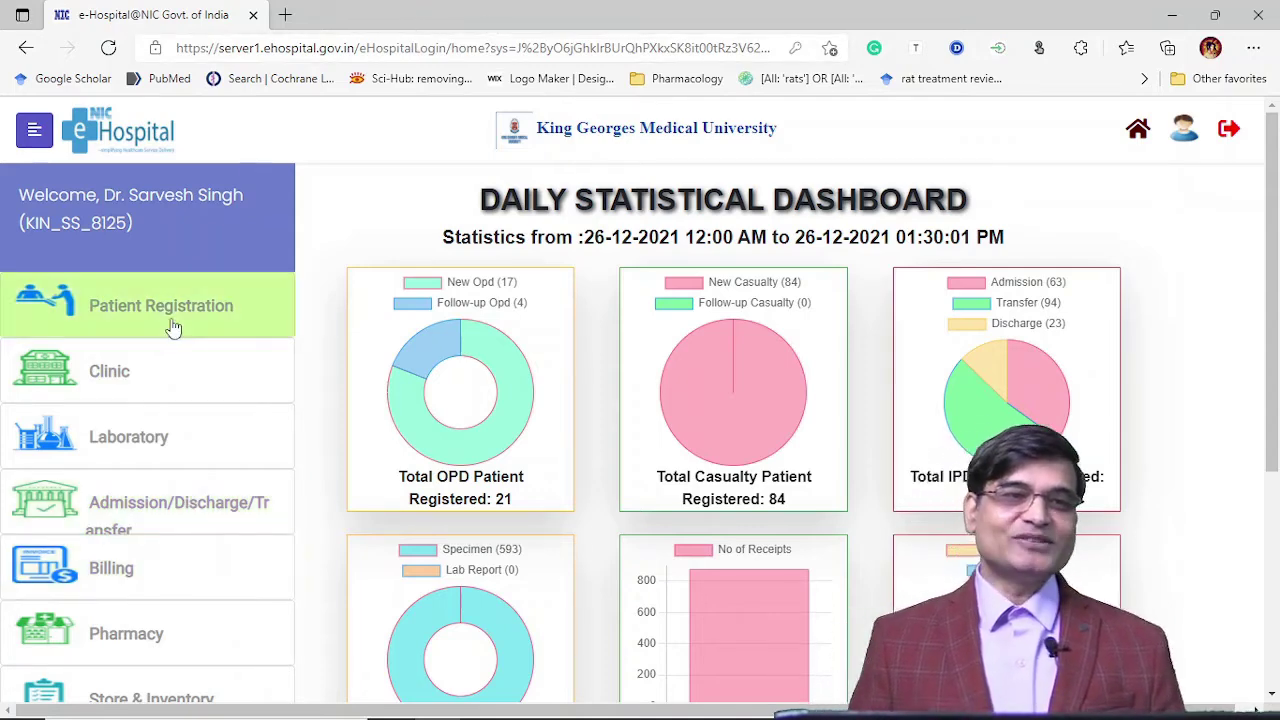
- Launch the Clinic module, accepting the alerts so it opens in a separate tab
left_click(112, 372)
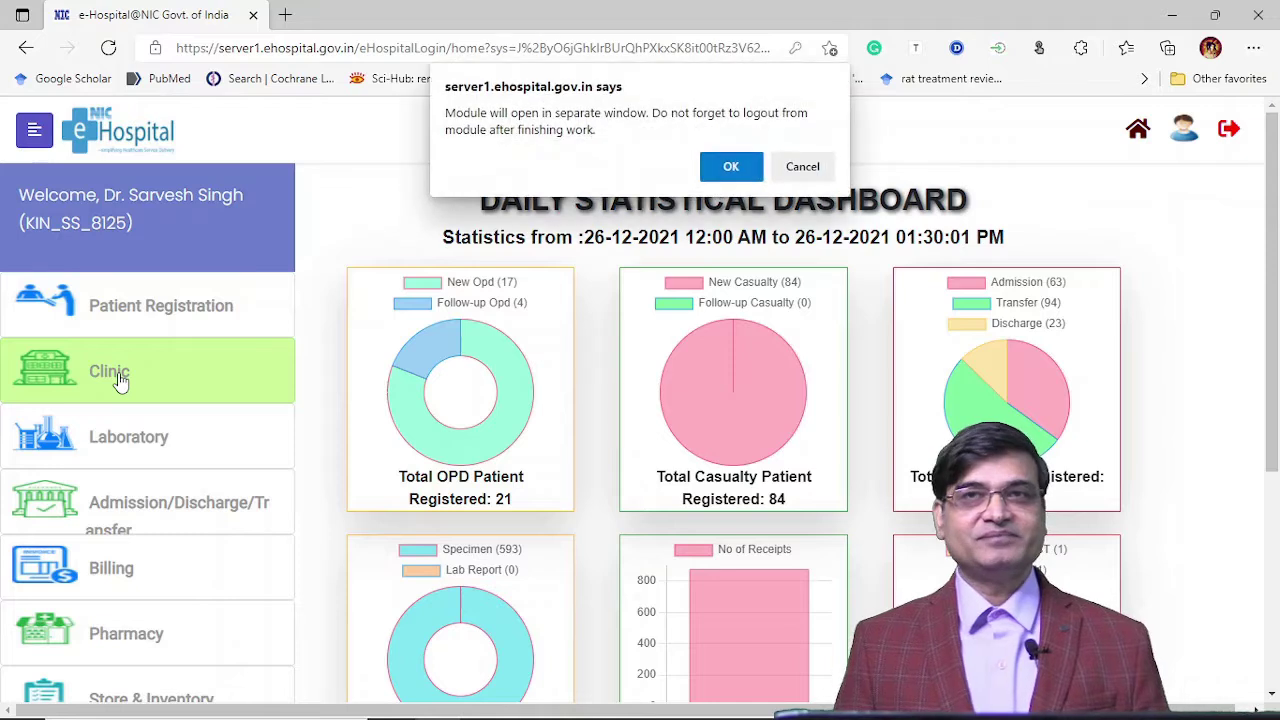
left_click(735, 170)
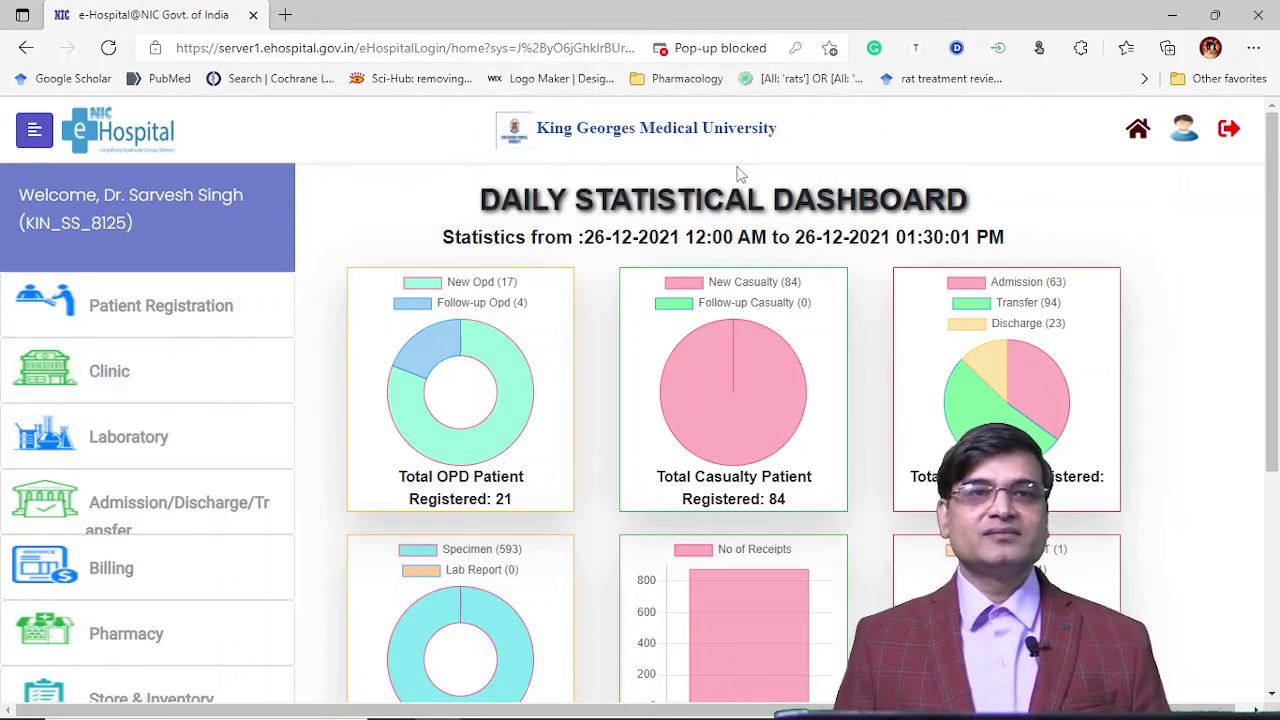
left_click(115, 364)
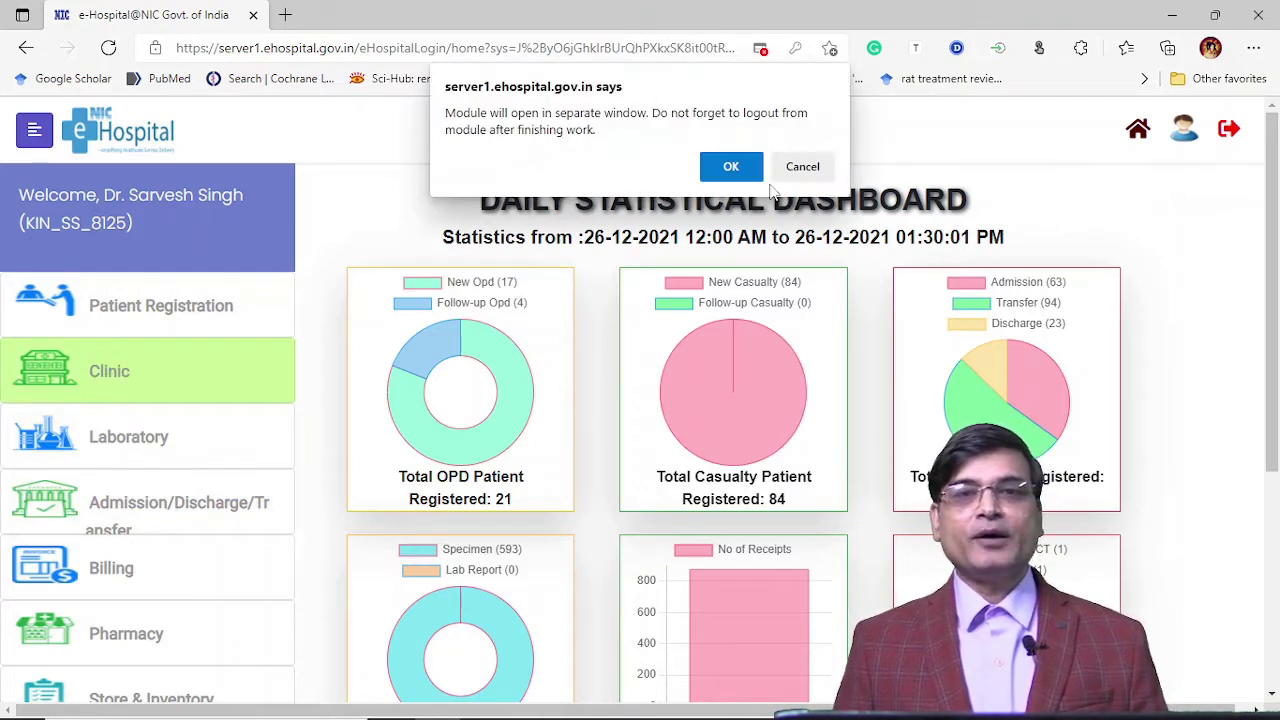
left_click(734, 167)
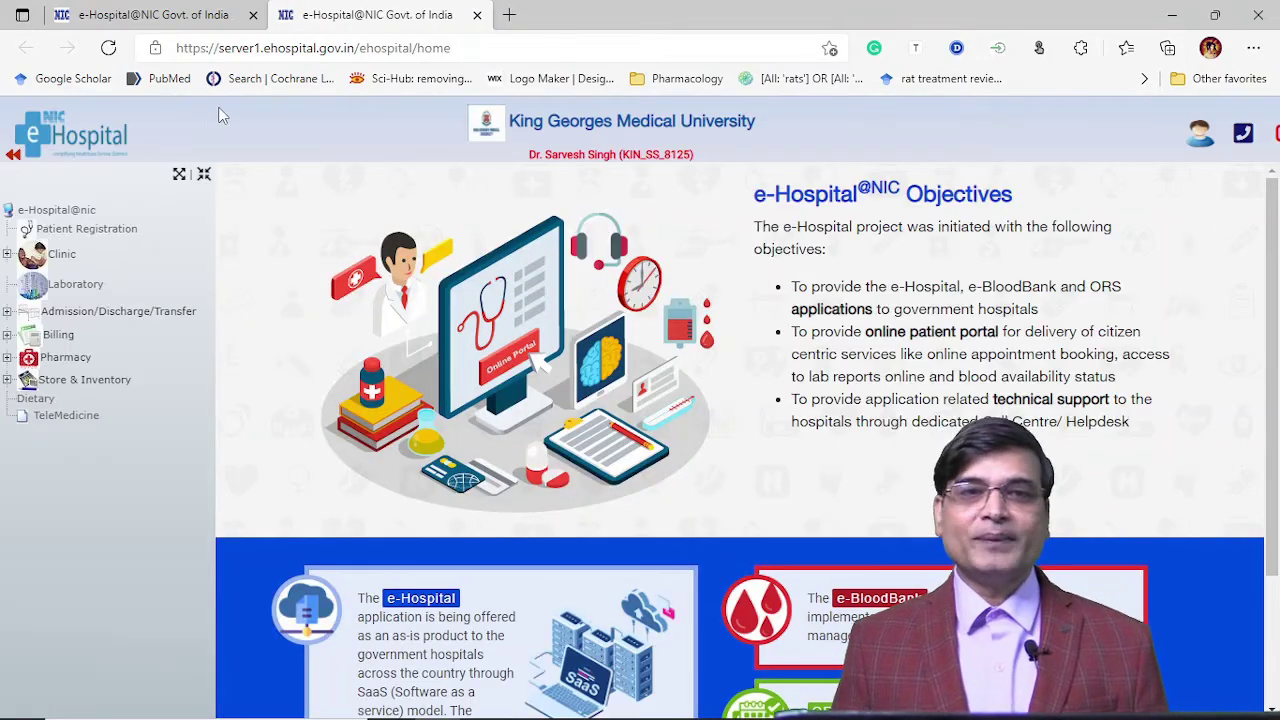
- Expand Clinic › Treatment in the left tree and open Presenting Illness
left_click(62, 255)
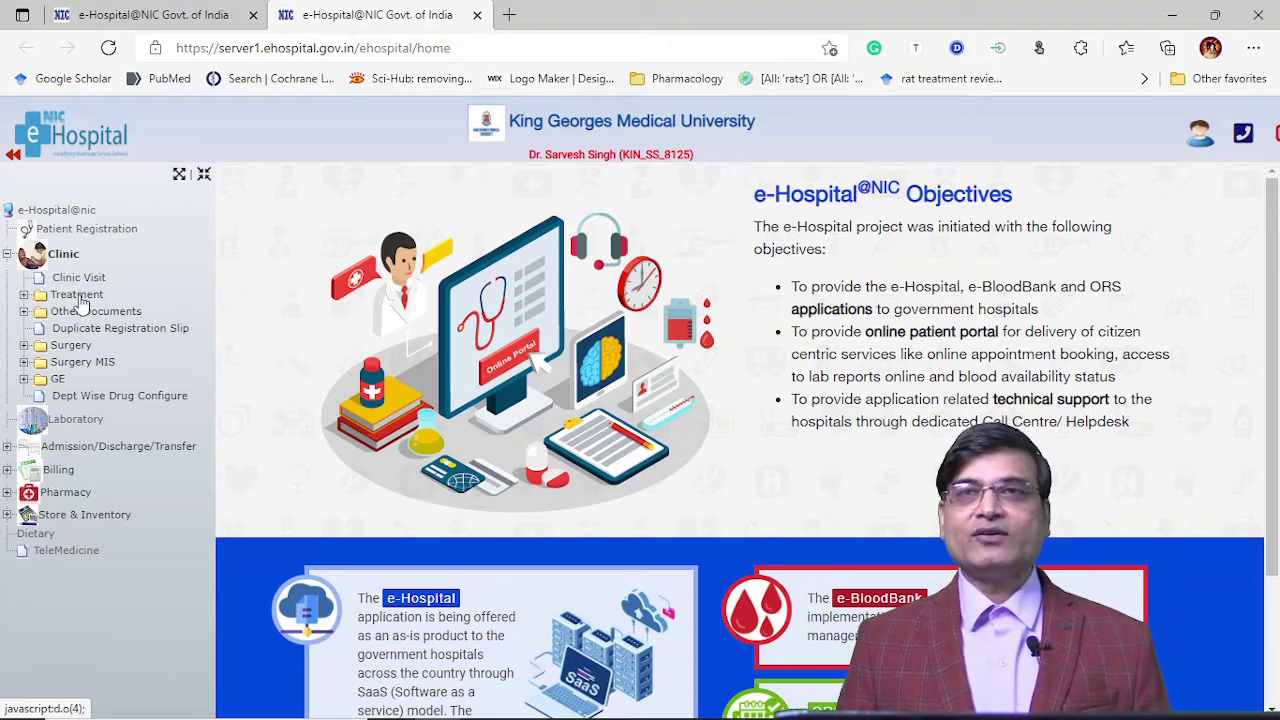
left_click(78, 295)
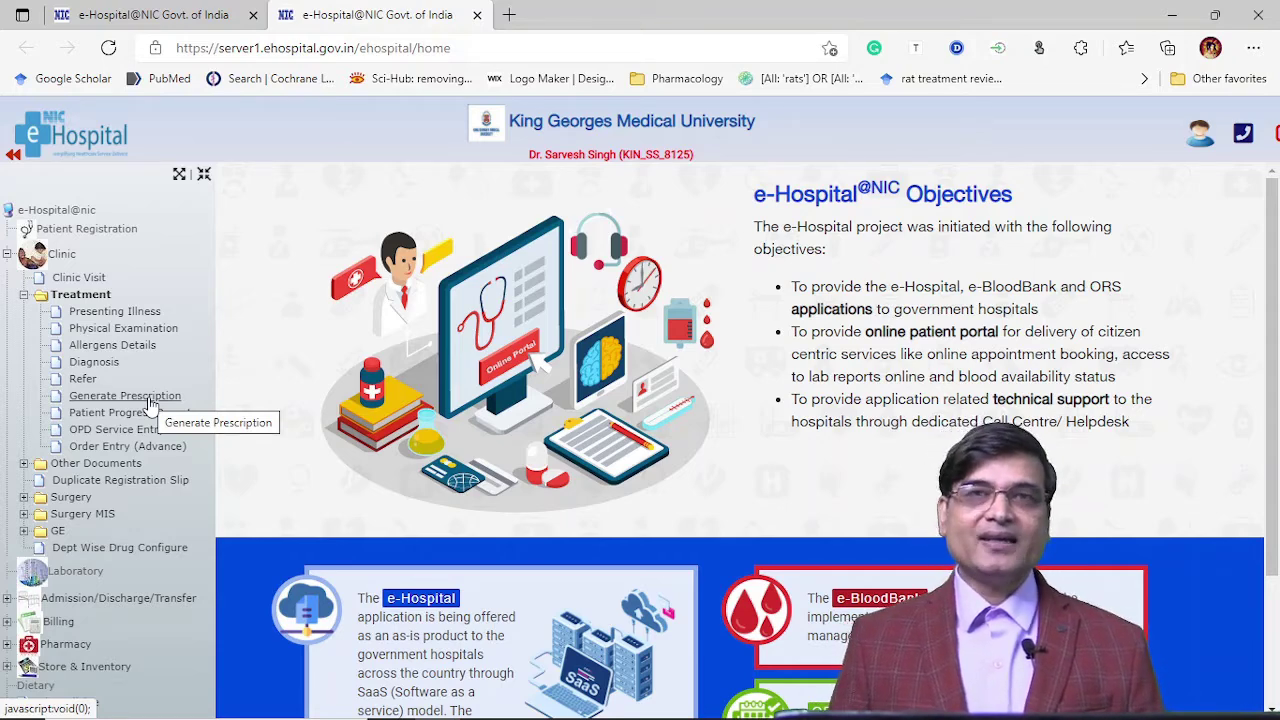
left_click(137, 313)
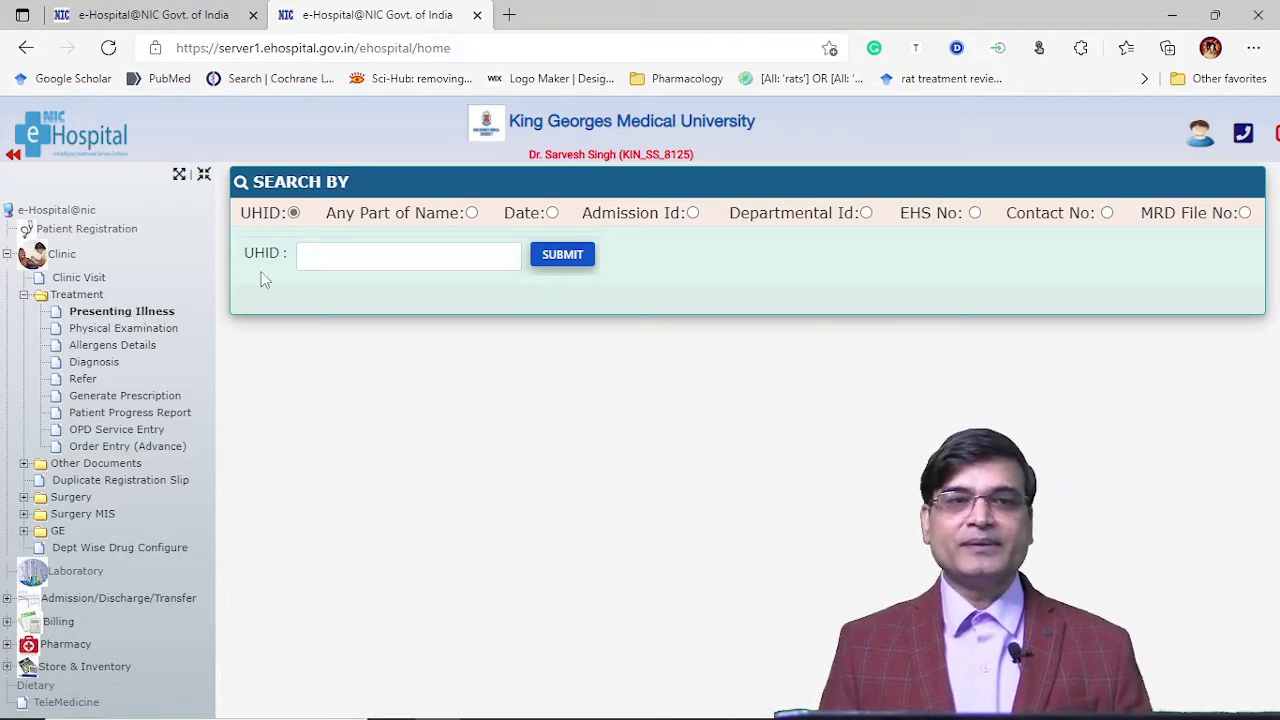
- Look up the patient by the saved UHID and select the TEST TEST record
left_click(360, 262)
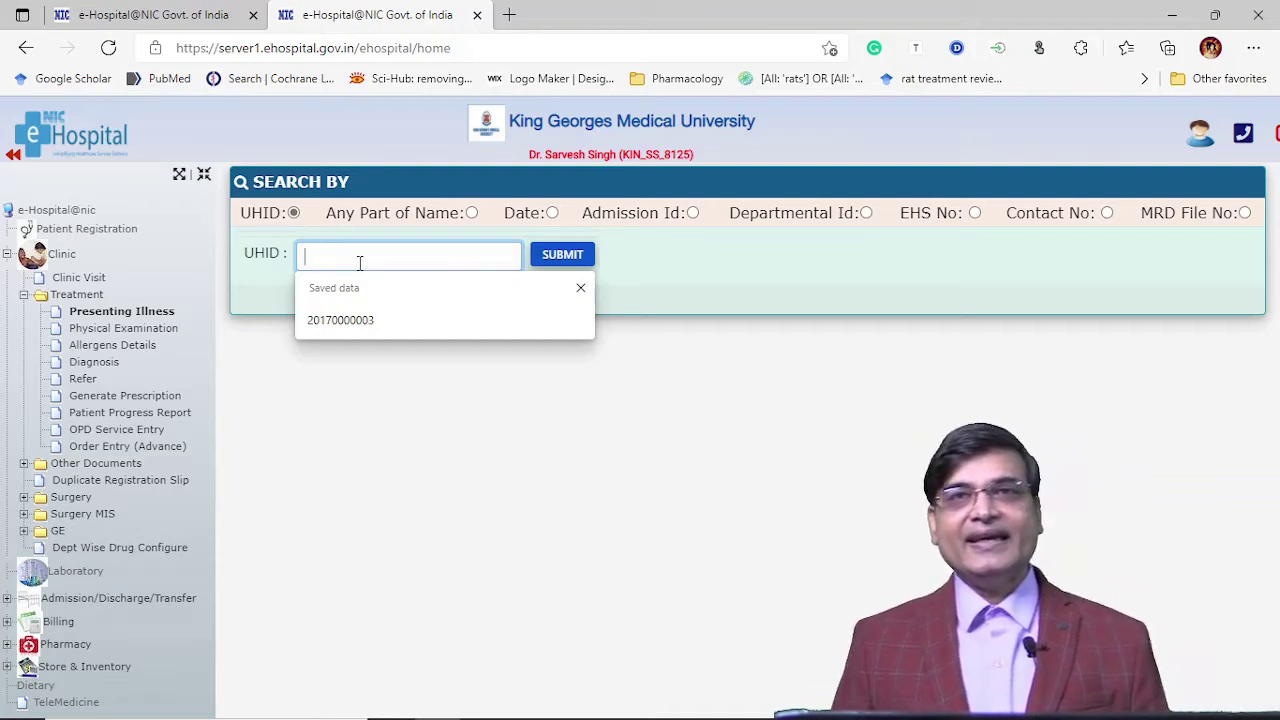
left_click(358, 322)
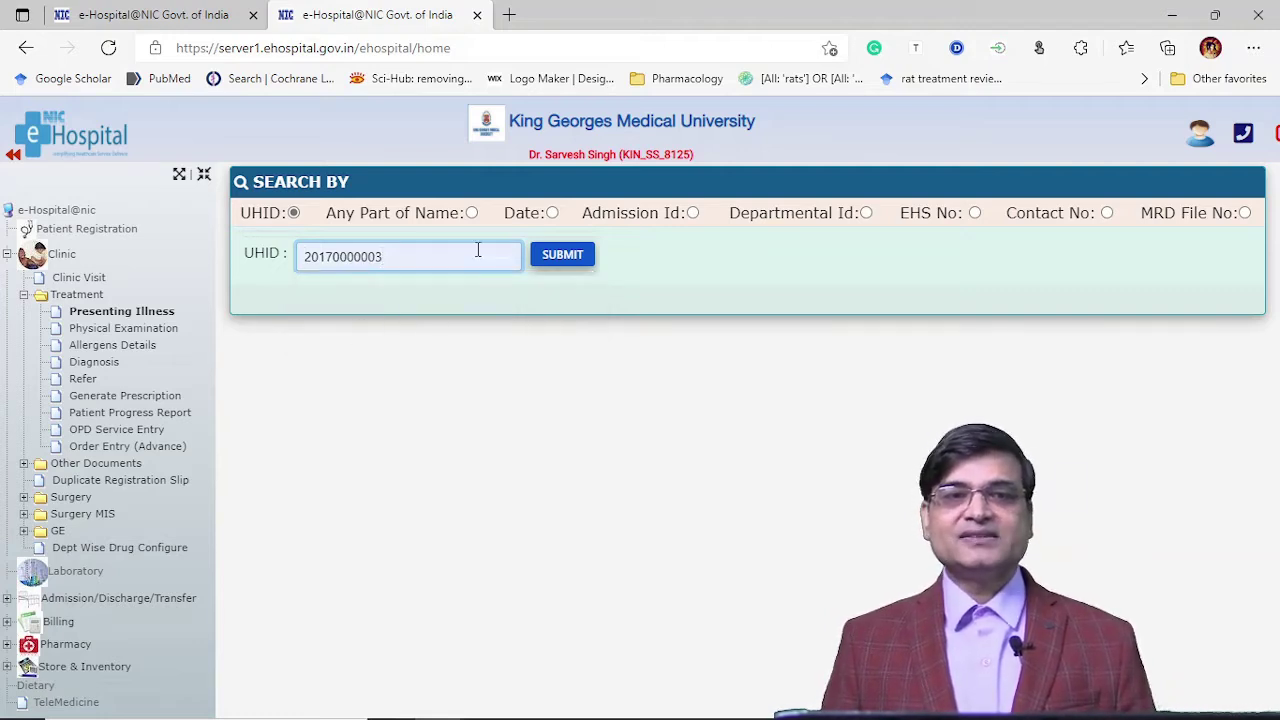
left_click(563, 258)
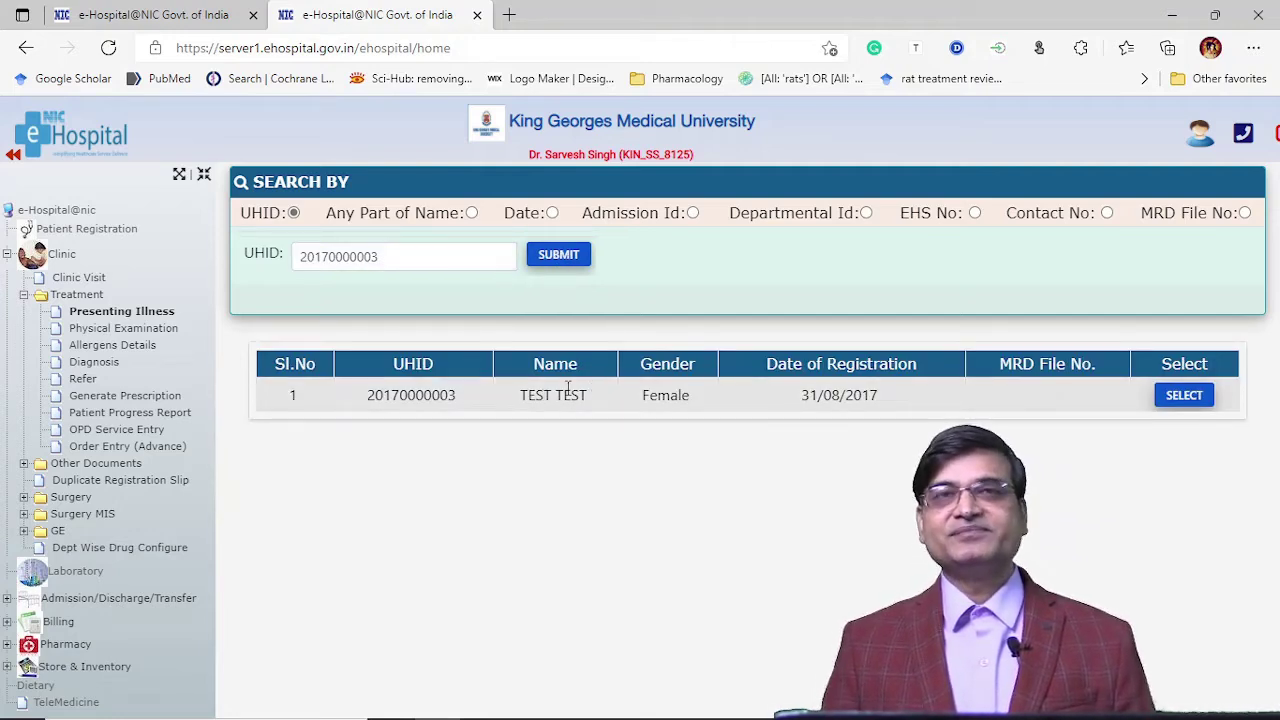
left_click(1190, 397)
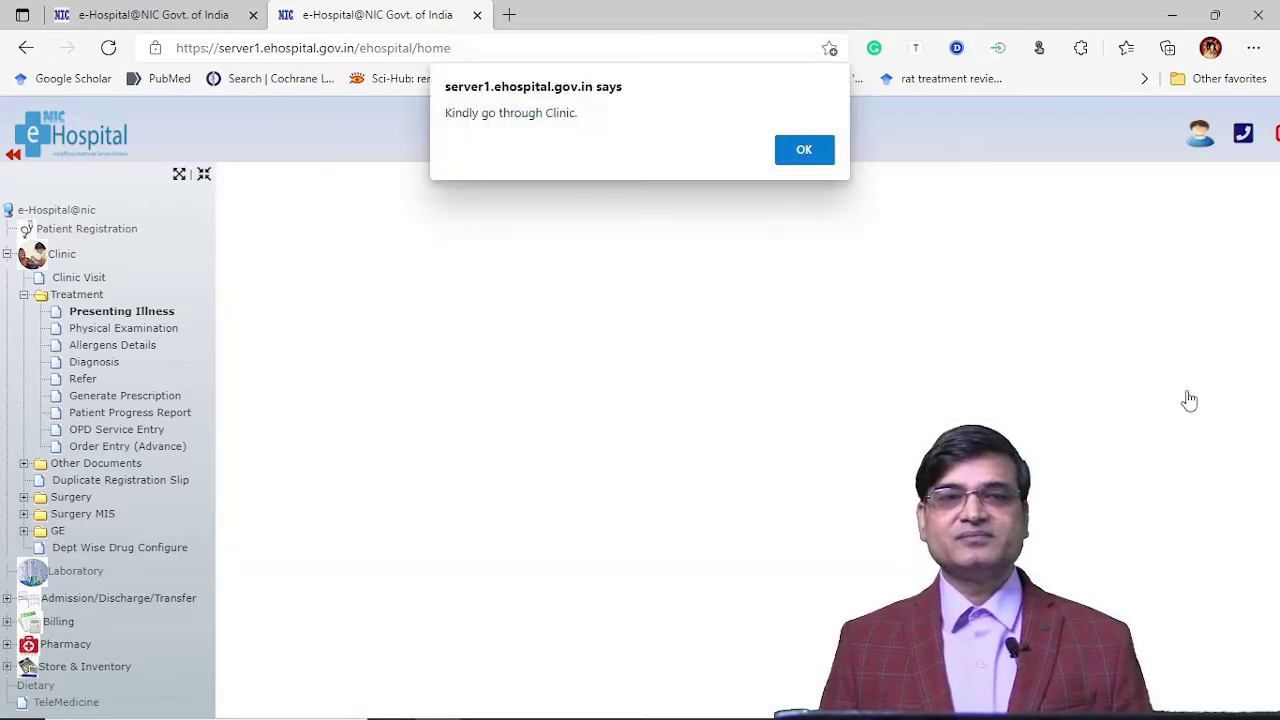
- Dismiss the go-through-Clinic notice and confirm Emergency Medicine in Clinic Selection
left_click(803, 151)
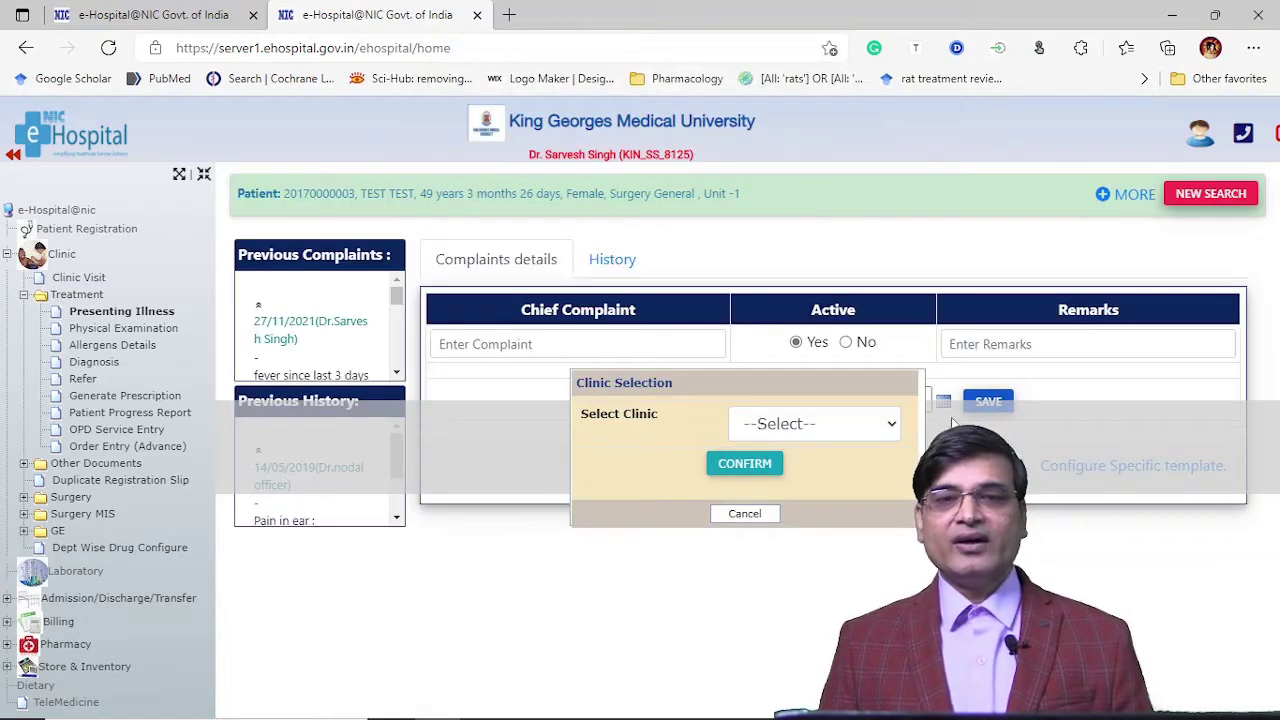
left_click(892, 425)
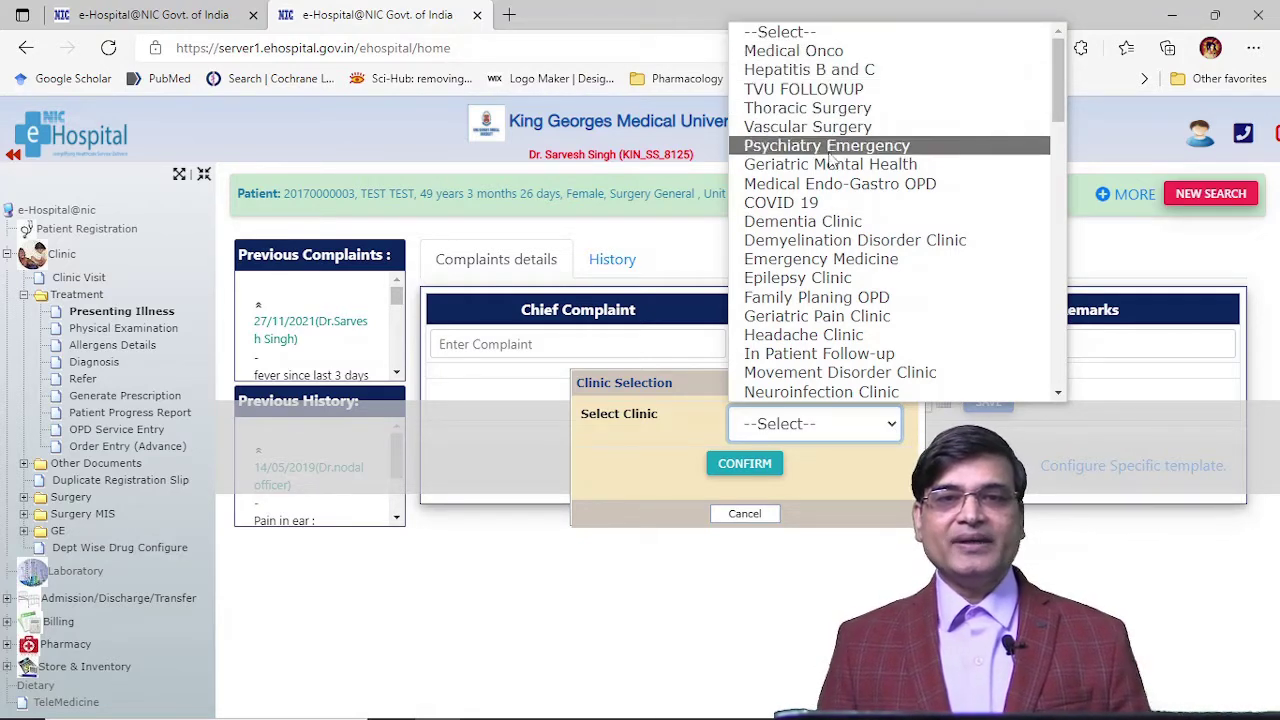
left_click(826, 262)
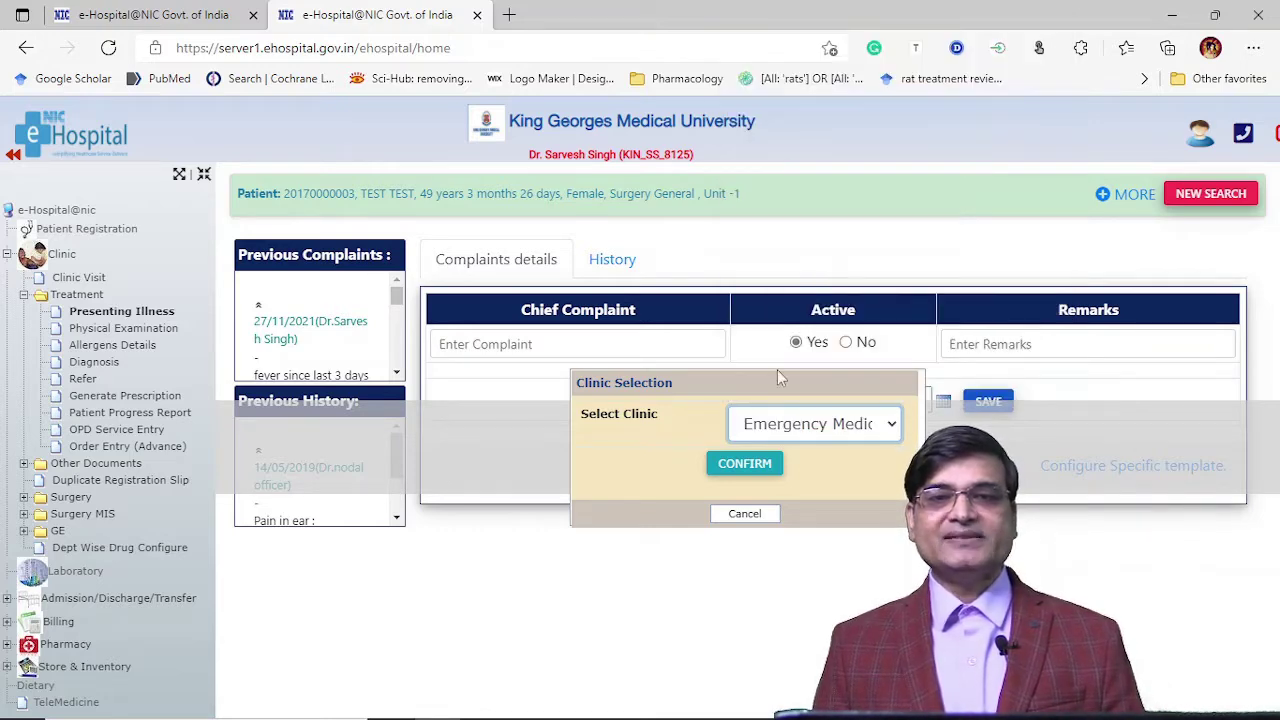
left_click(745, 464)
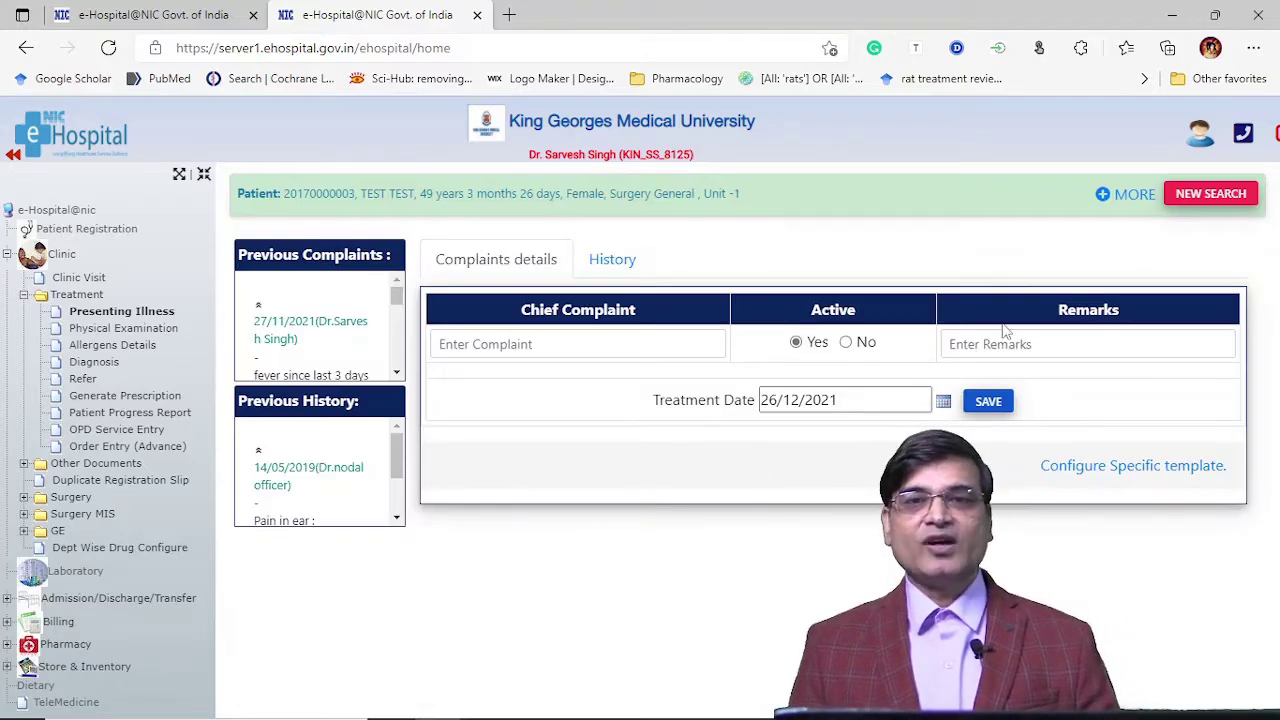
- Save the chief complaint 'Diarhoea since last one day', then go to Physical Examination
left_click(988, 401)
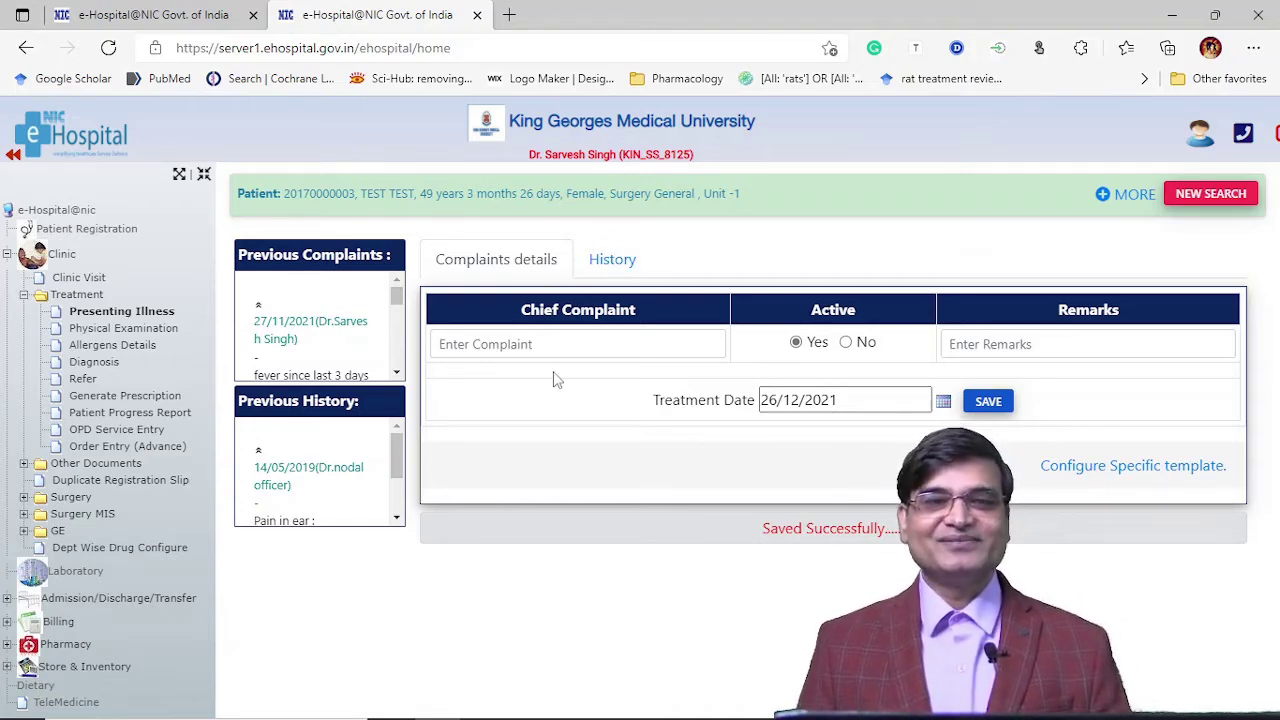
left_click(543, 343)
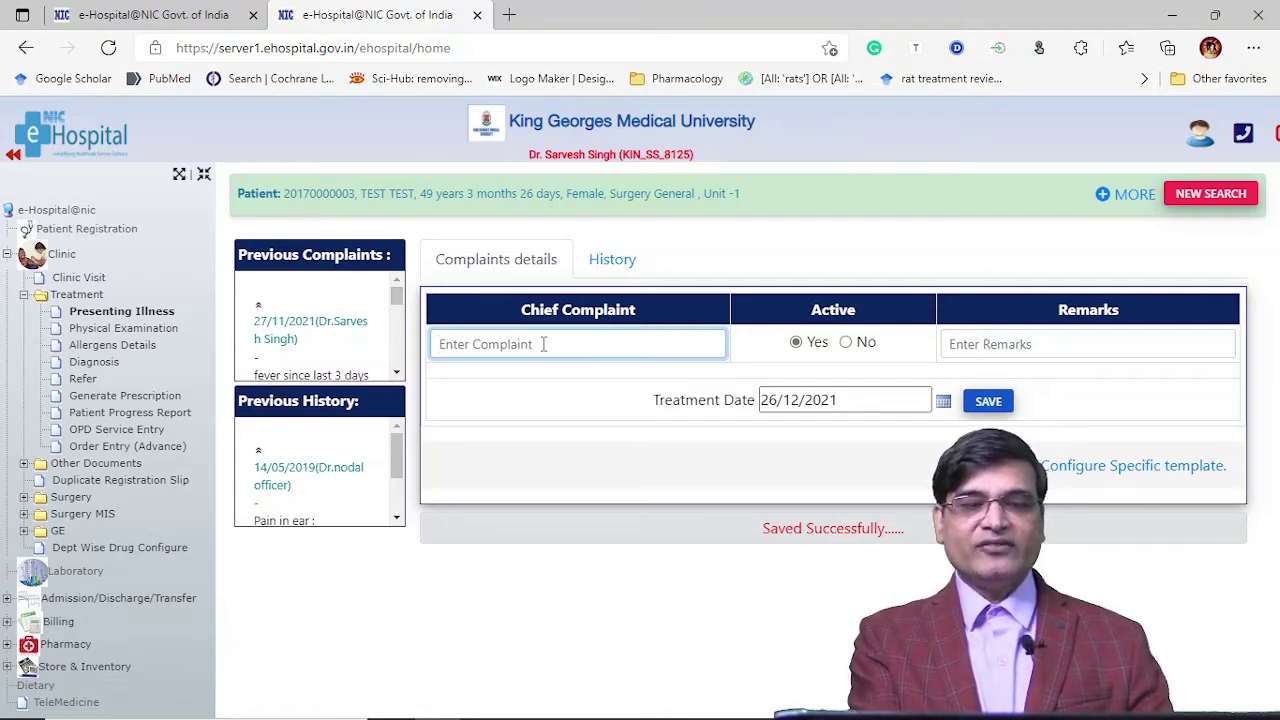
type("Diarh")
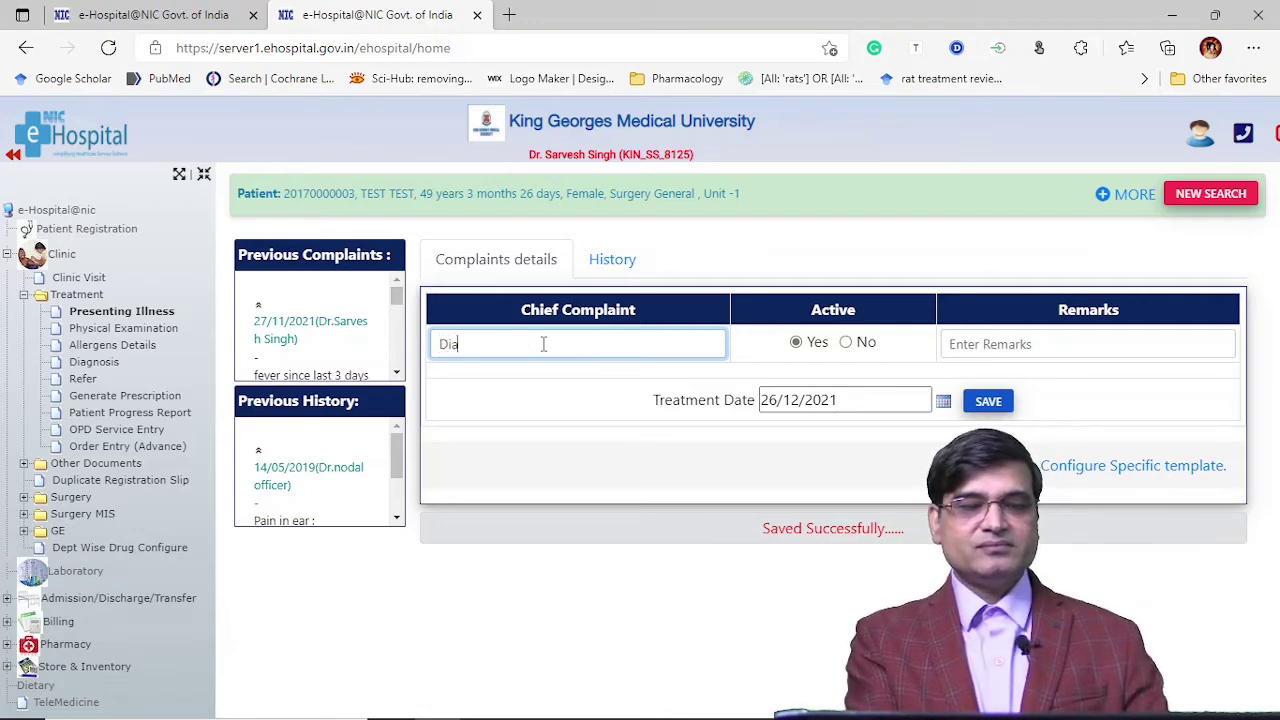
type("oea since last one day")
left_click(989, 402)
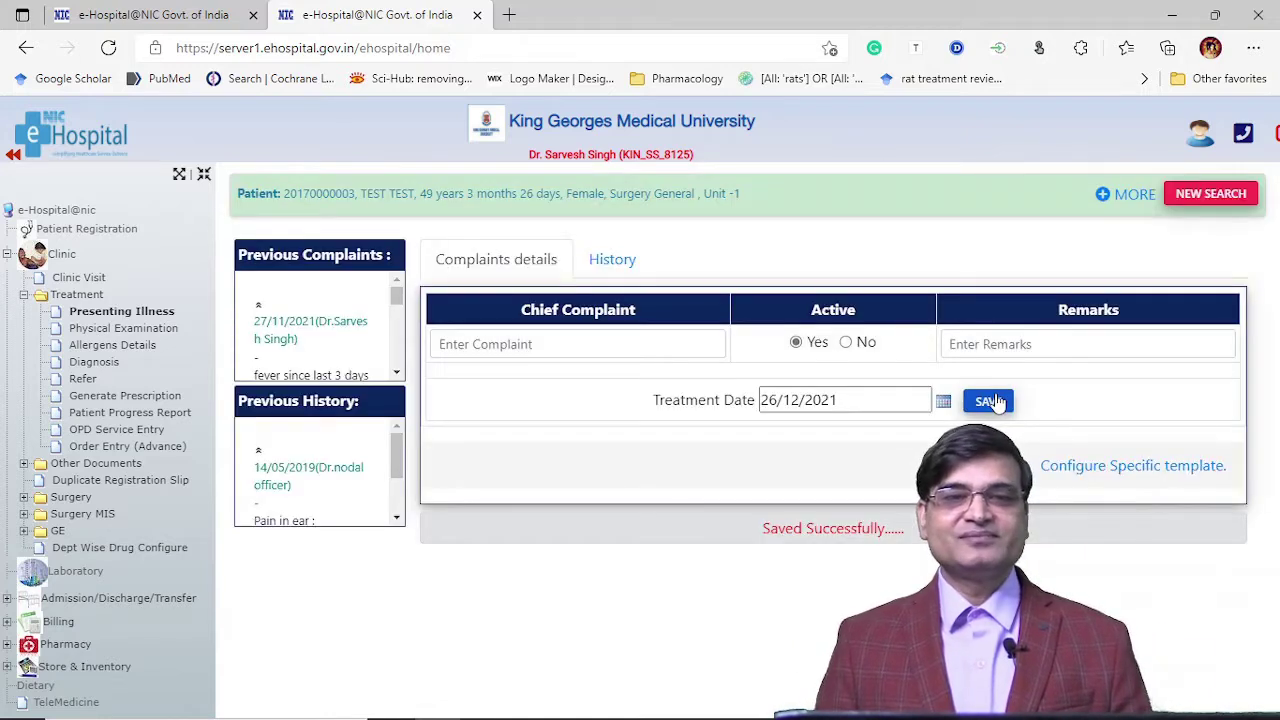
left_click(131, 333)
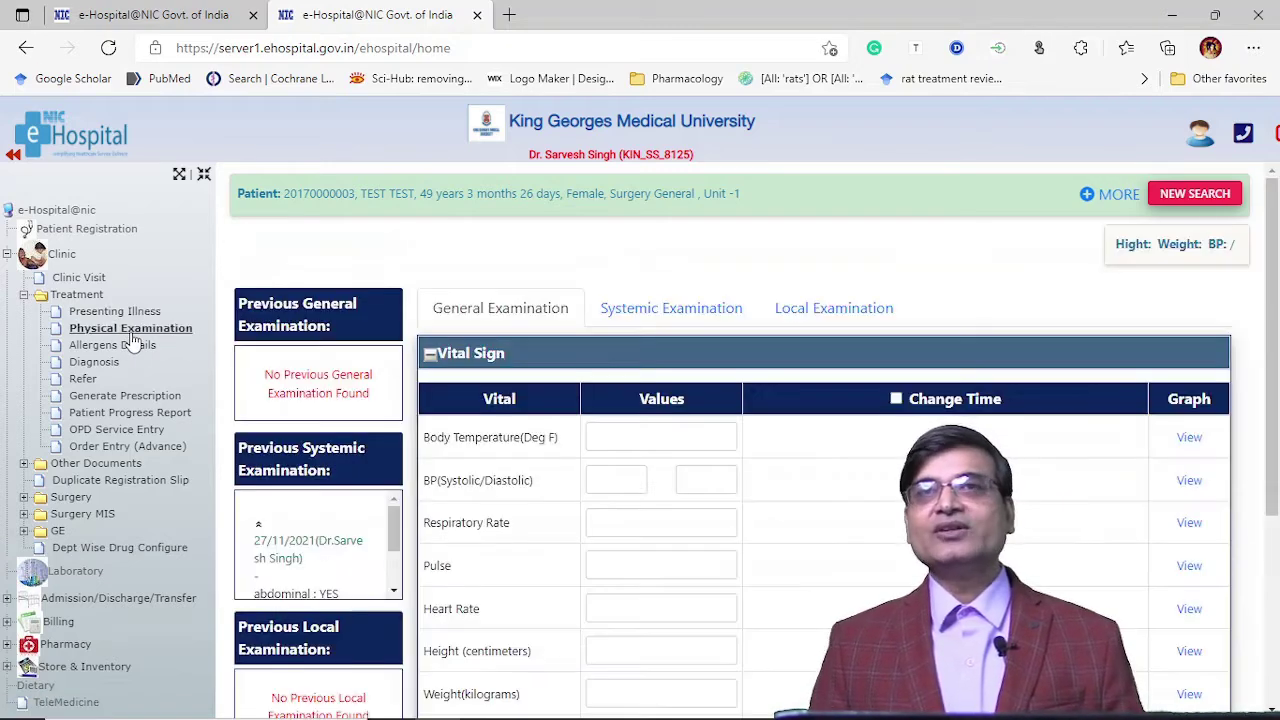
- Scroll through the Vital Sign table, then open Allergens Details
scroll(675, 477, "down", 1)
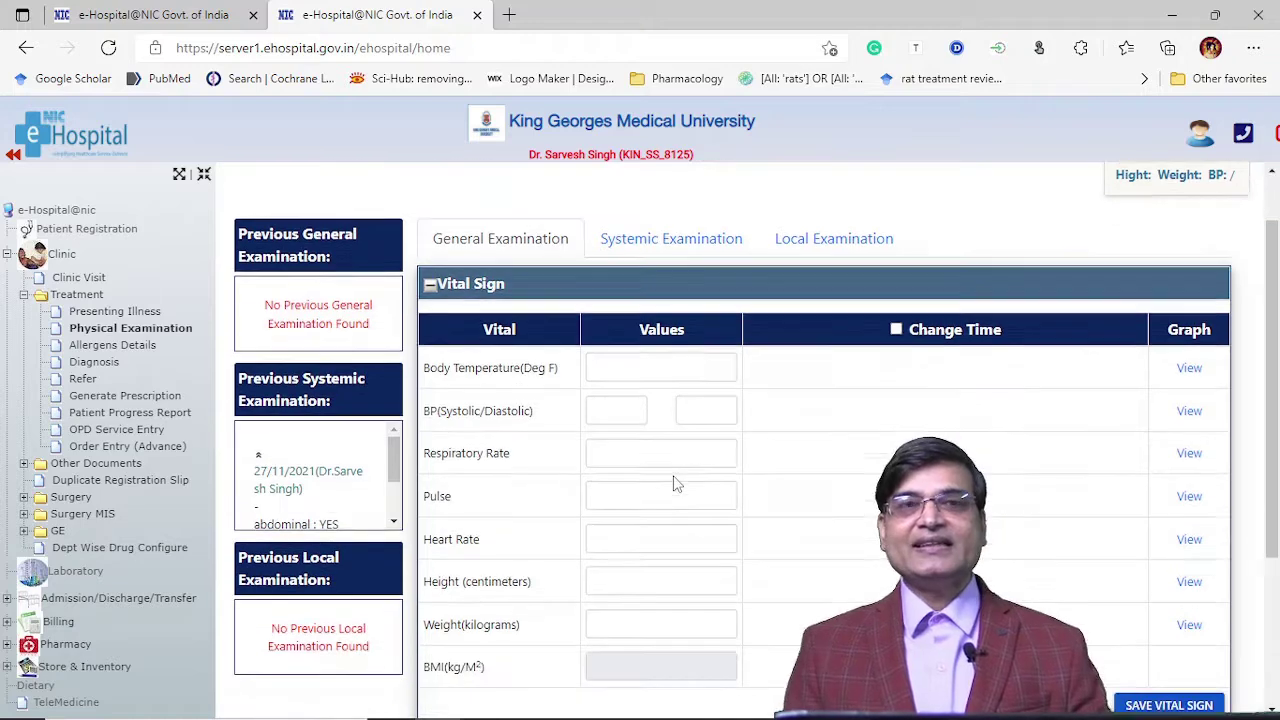
scroll(675, 477, "down", 2)
scroll(675, 477, "up", 1)
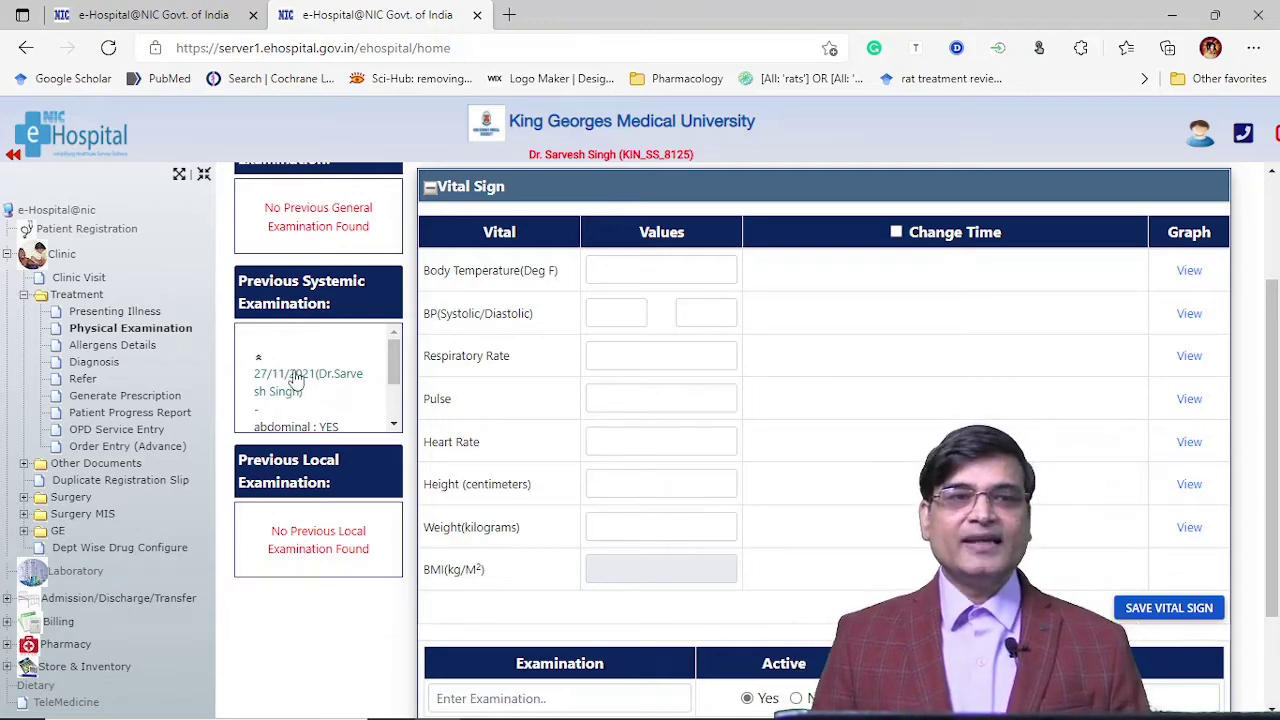
left_click(104, 347)
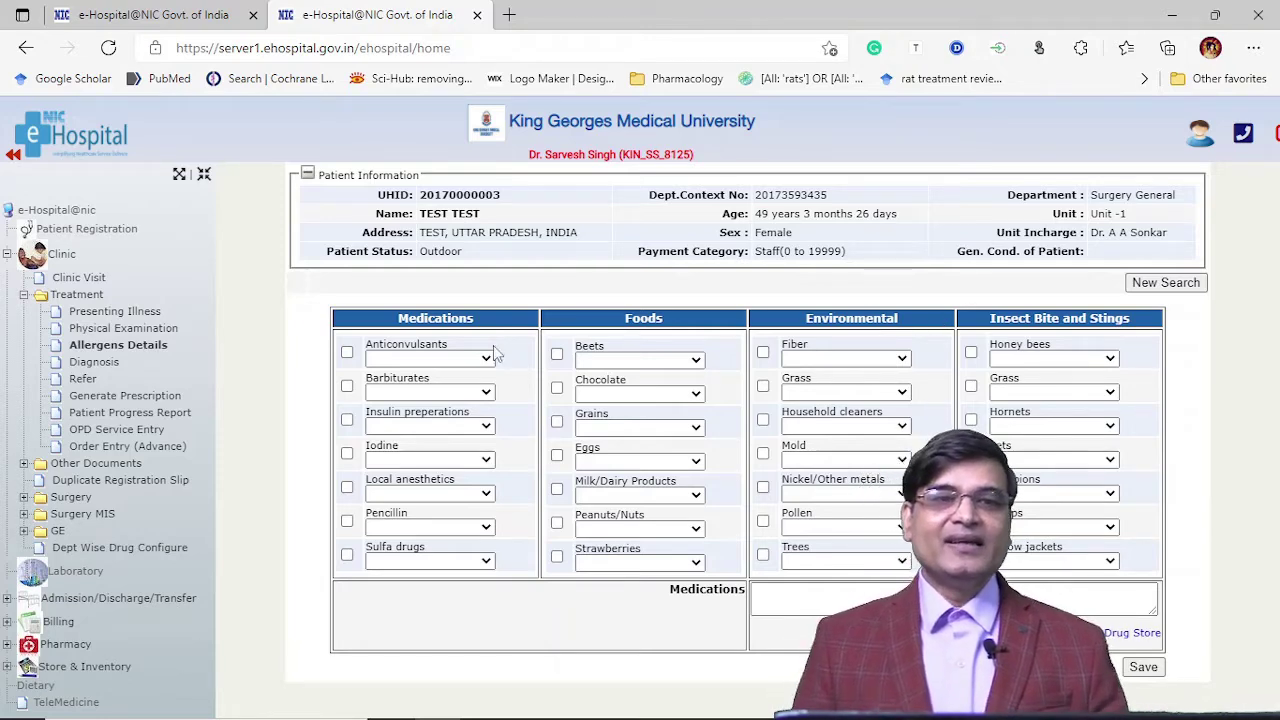
- Tick Anticonvulsants with mild severity, save the allergens, and open Diagnosis
left_click(347, 353)
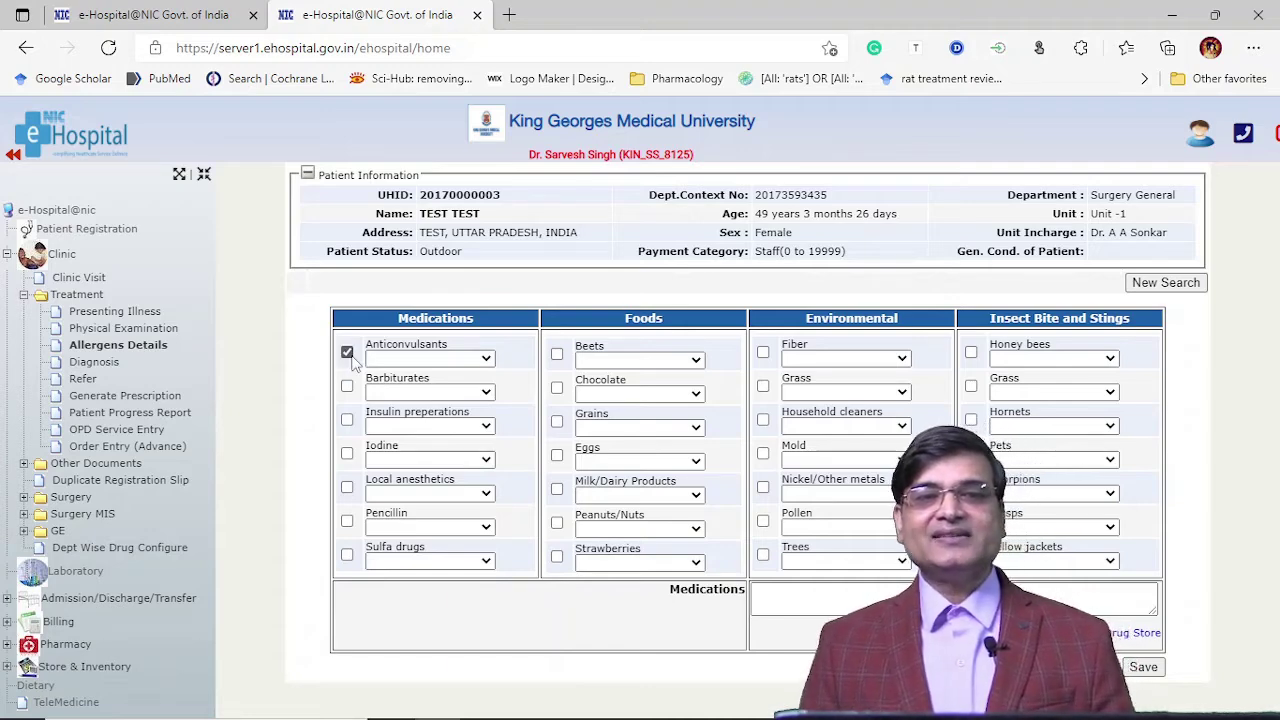
left_click(486, 359)
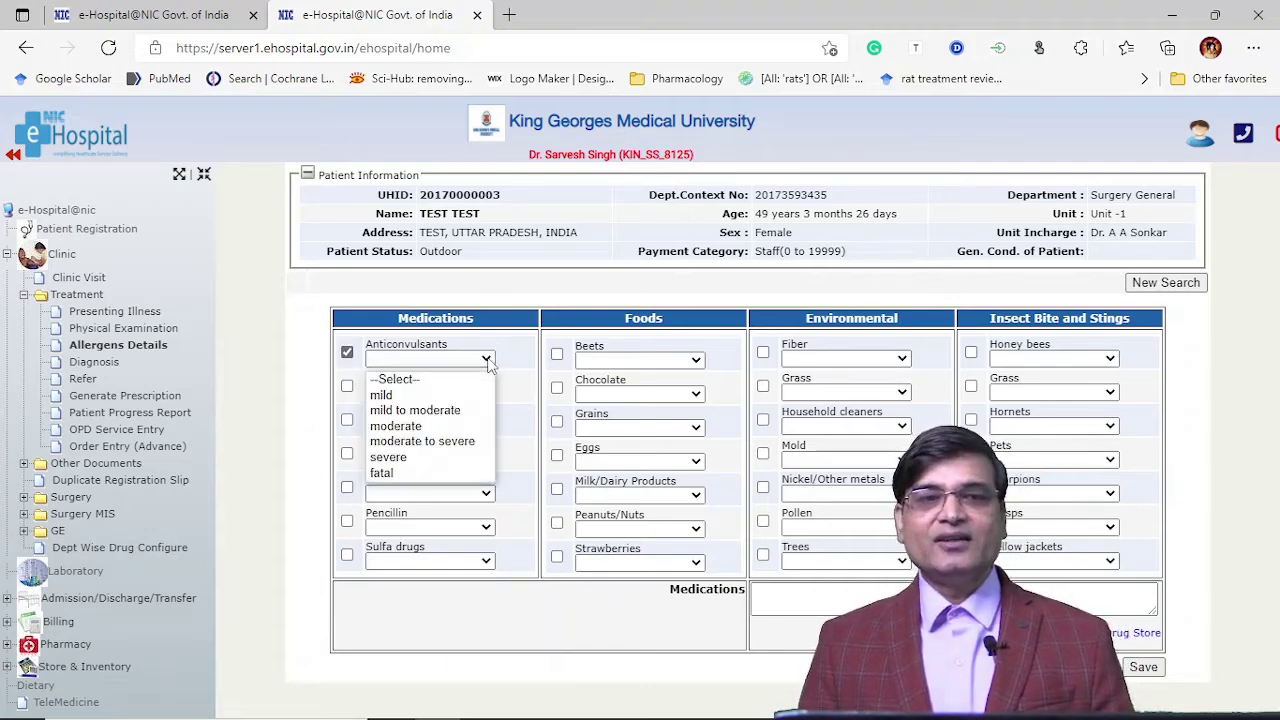
left_click(422, 404)
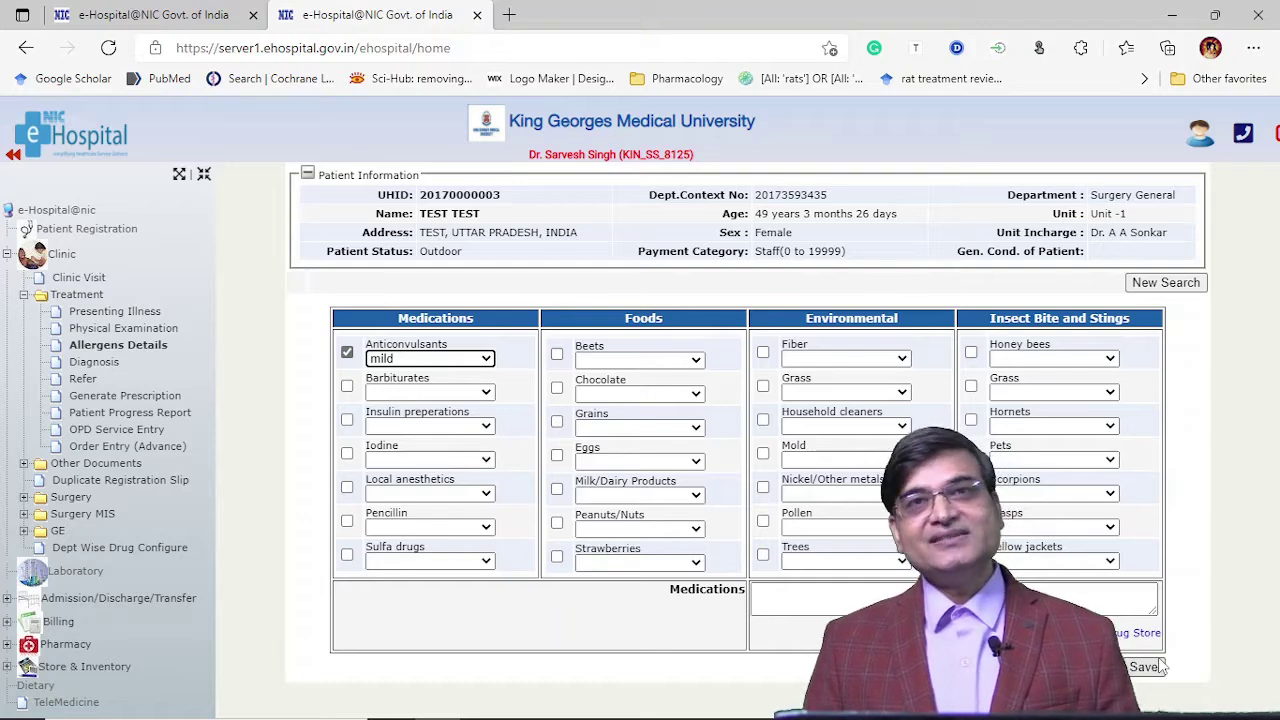
left_click(1158, 666)
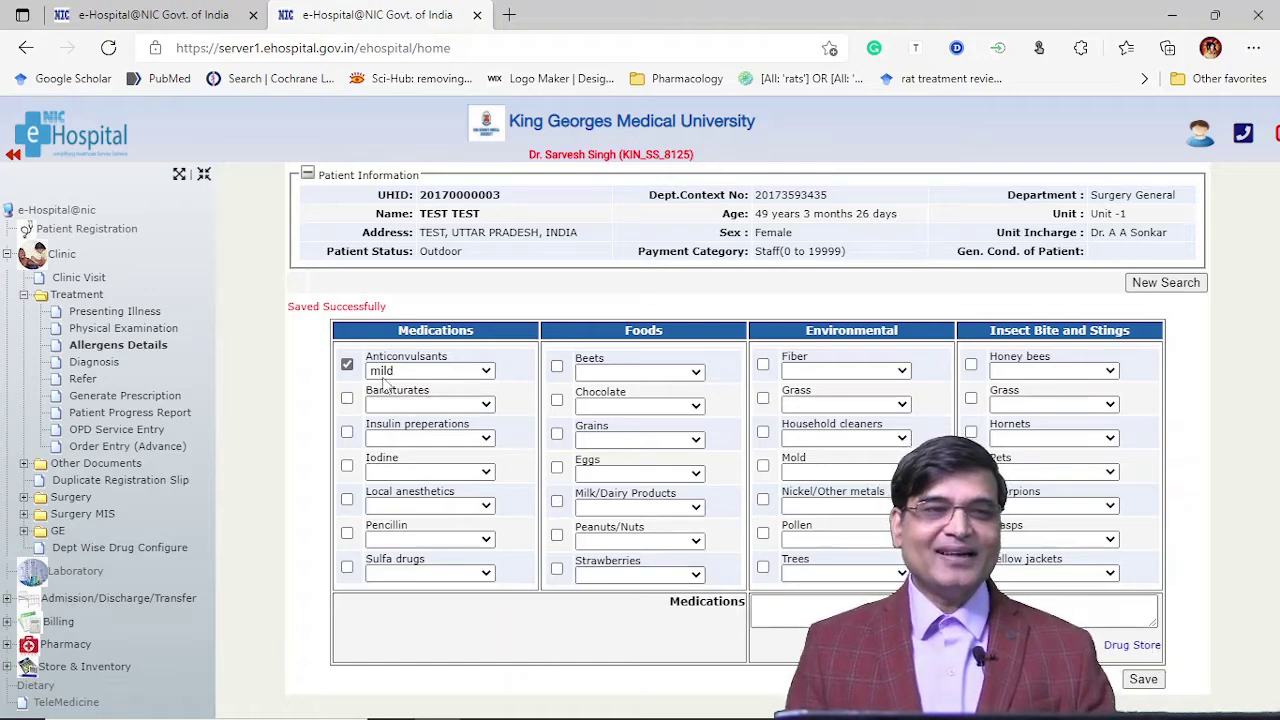
left_click(106, 366)
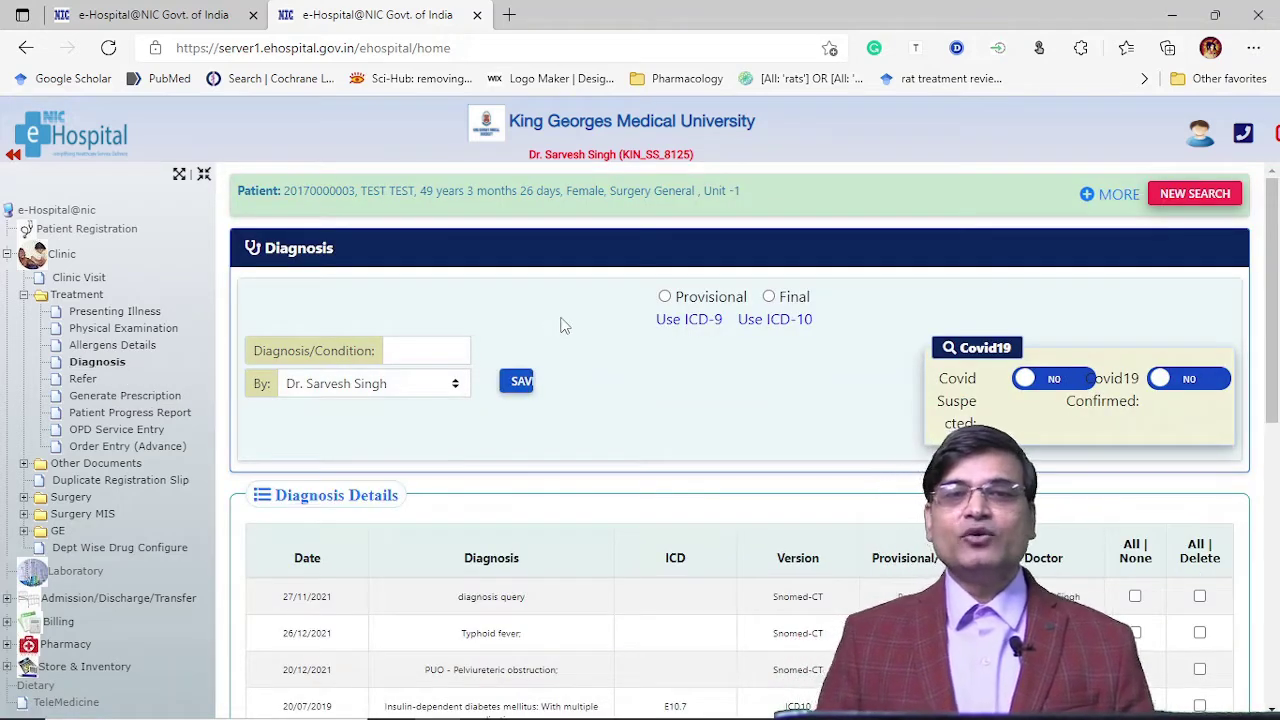
- Save Gastrenteritis as a Final diagnosis and acknowledge the save confirmation
scroll(563, 325, "down", 1)
scroll(563, 325, "up", 1)
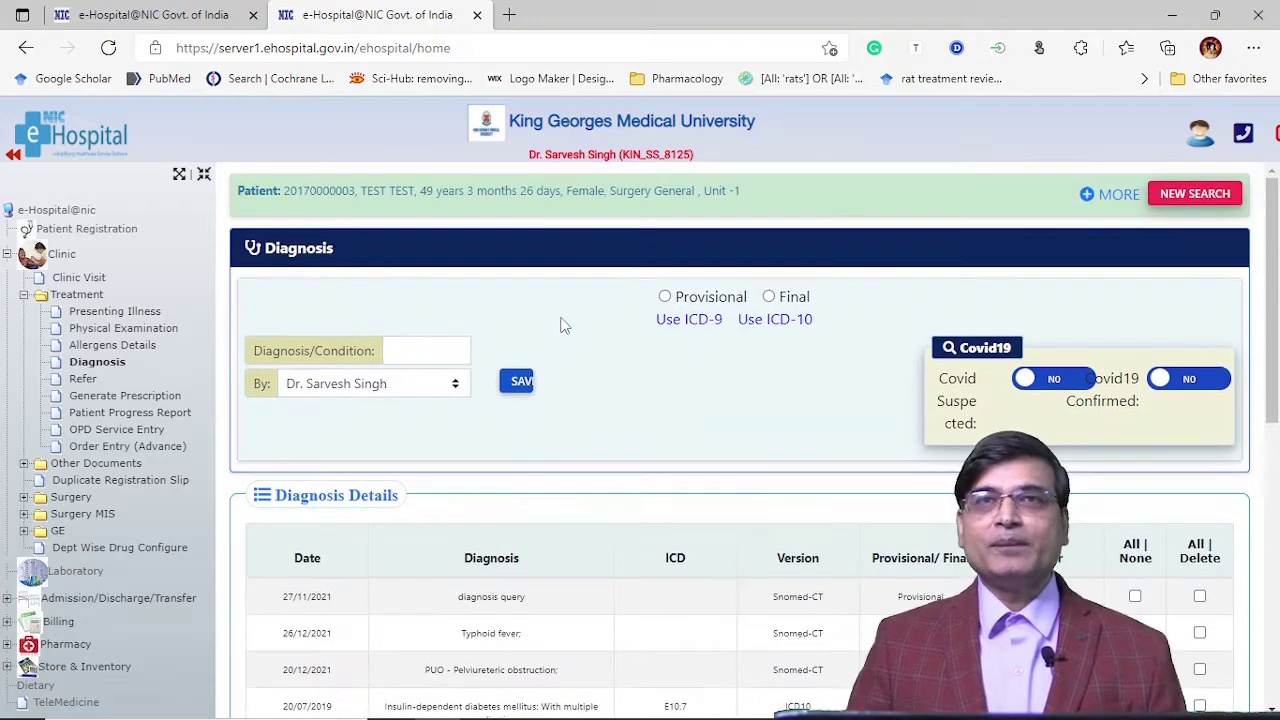
left_click(665, 297)
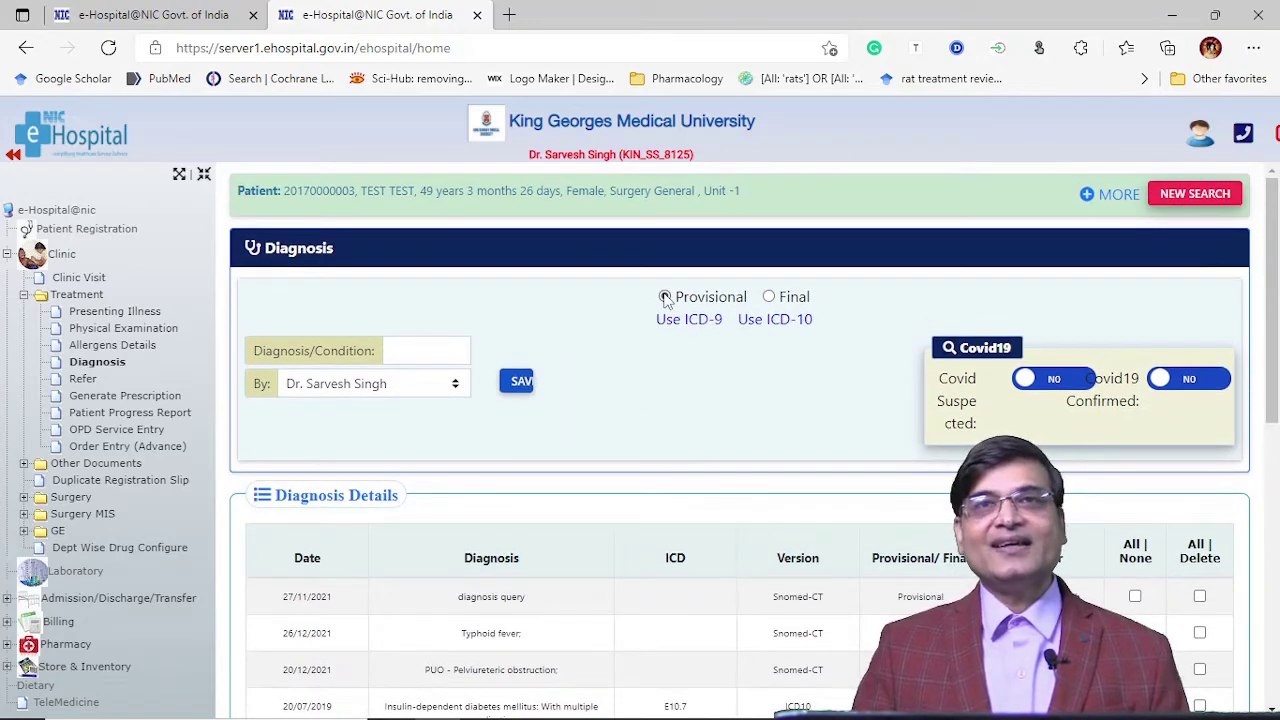
left_click(770, 298)
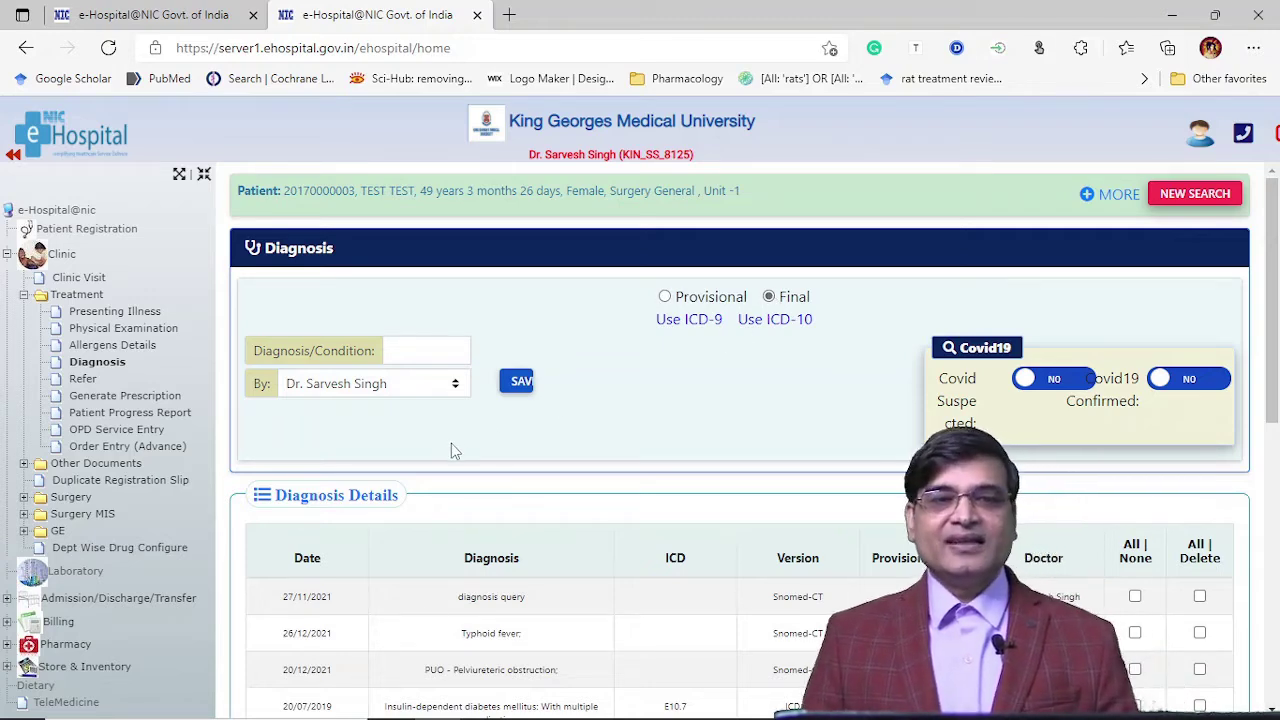
left_click(427, 345)
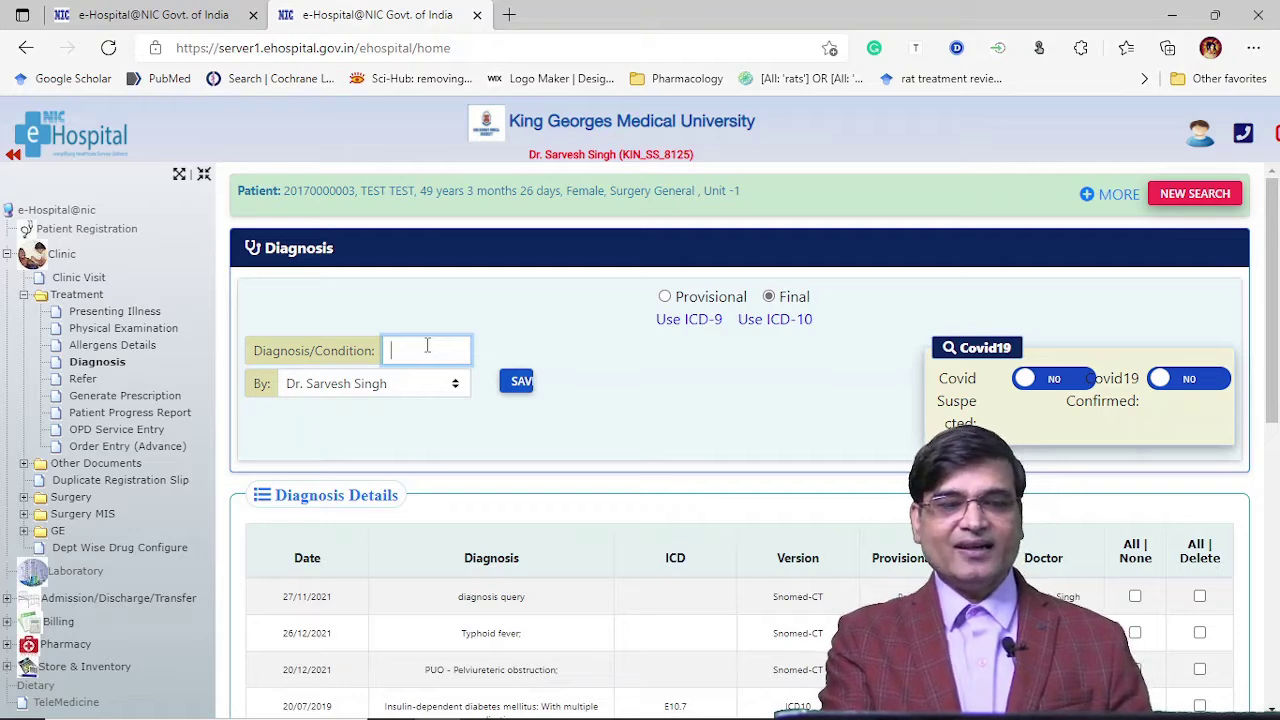
type("Gastr")
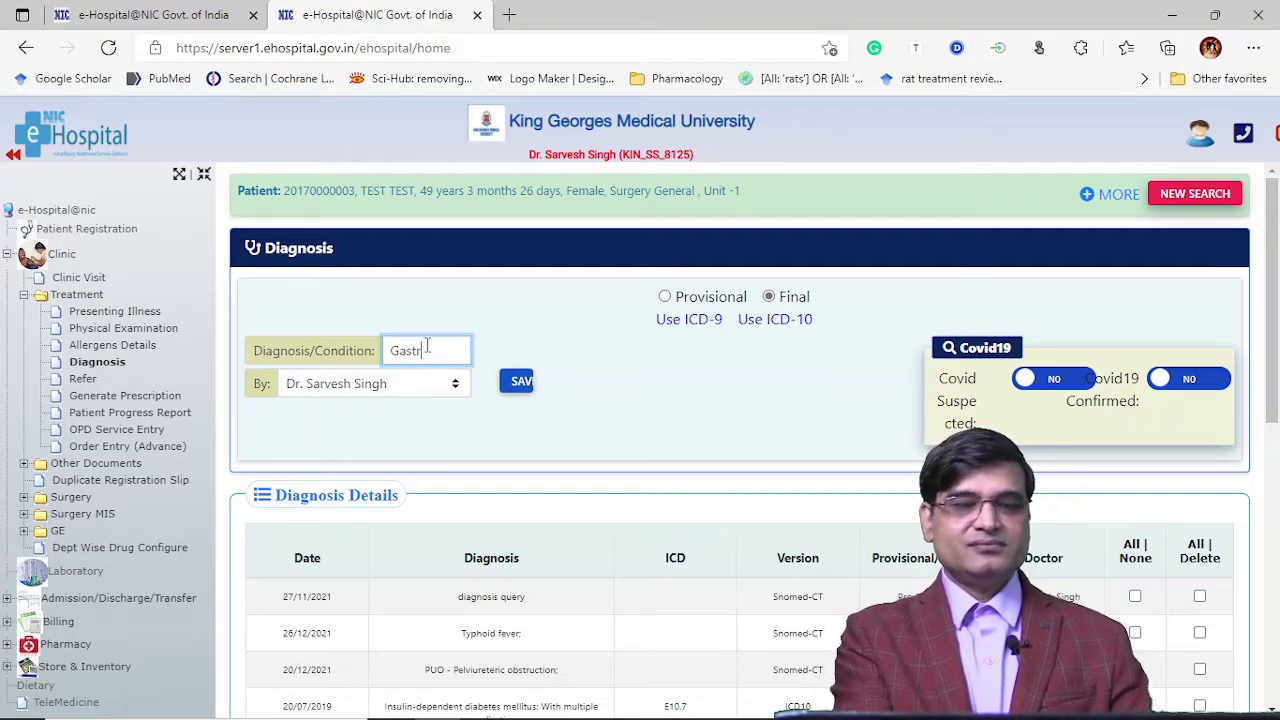
type("ente")
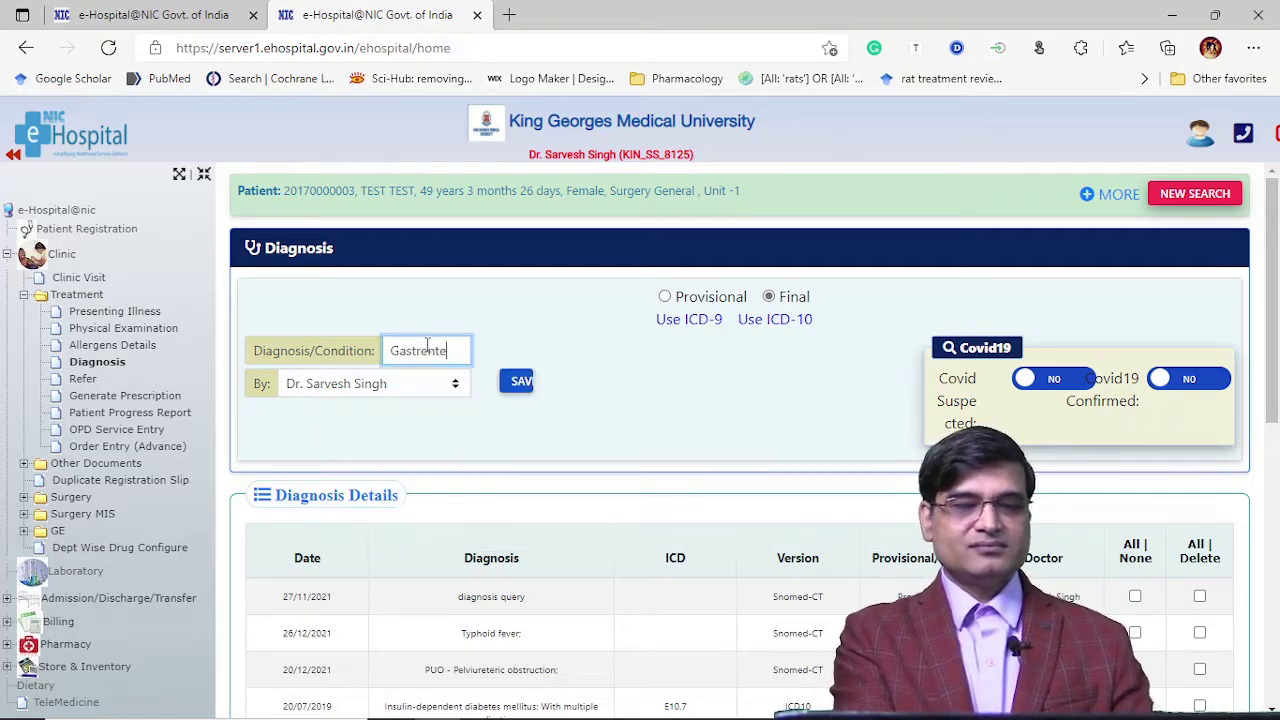
type("ritis")
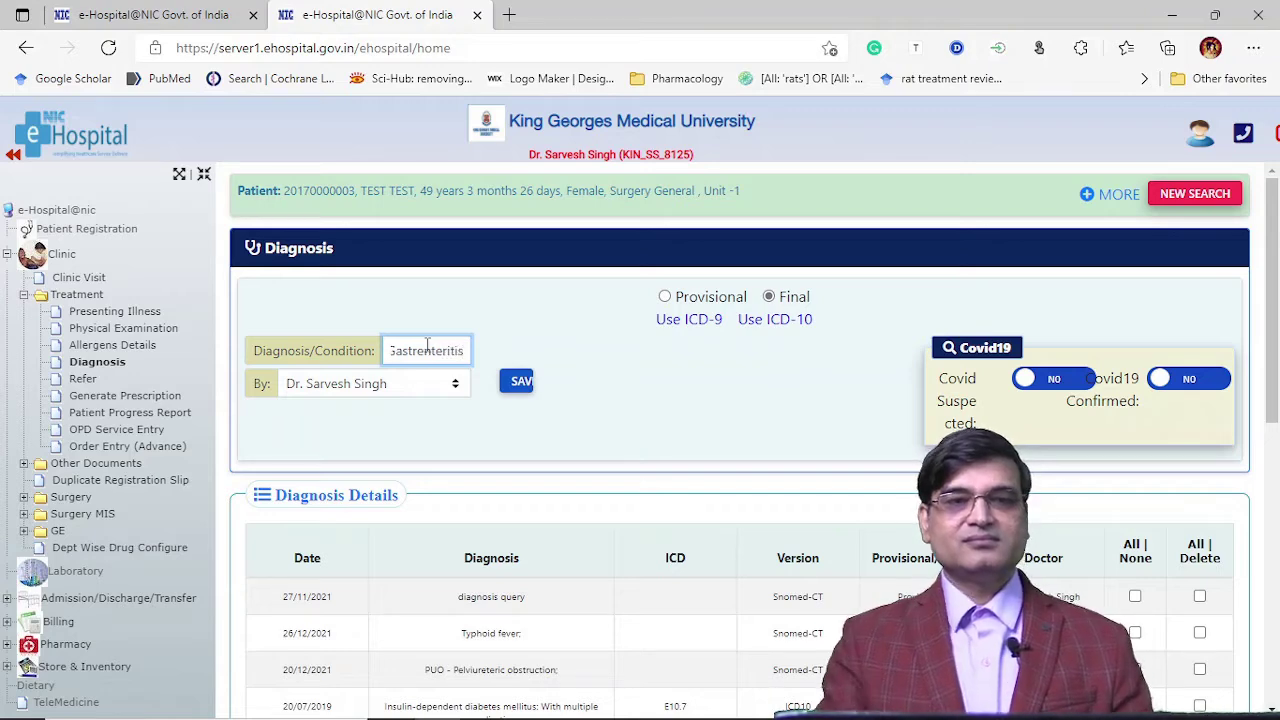
left_click(519, 385)
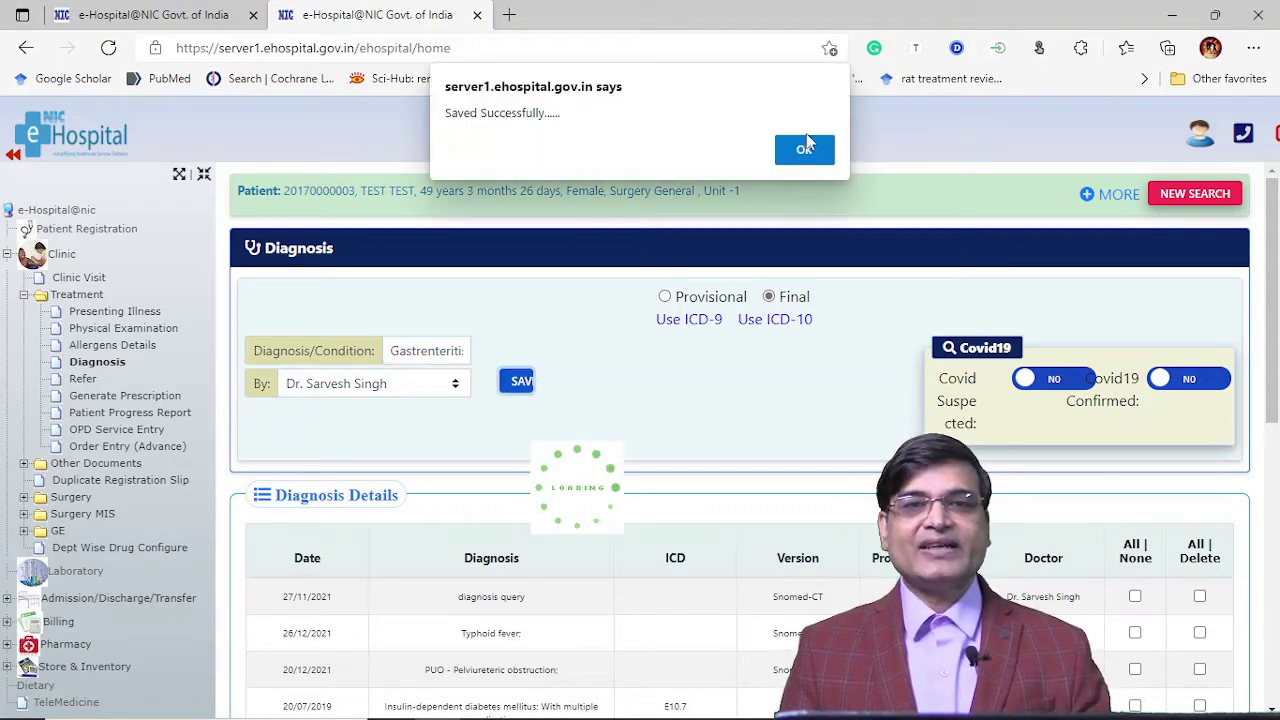
left_click(804, 148)
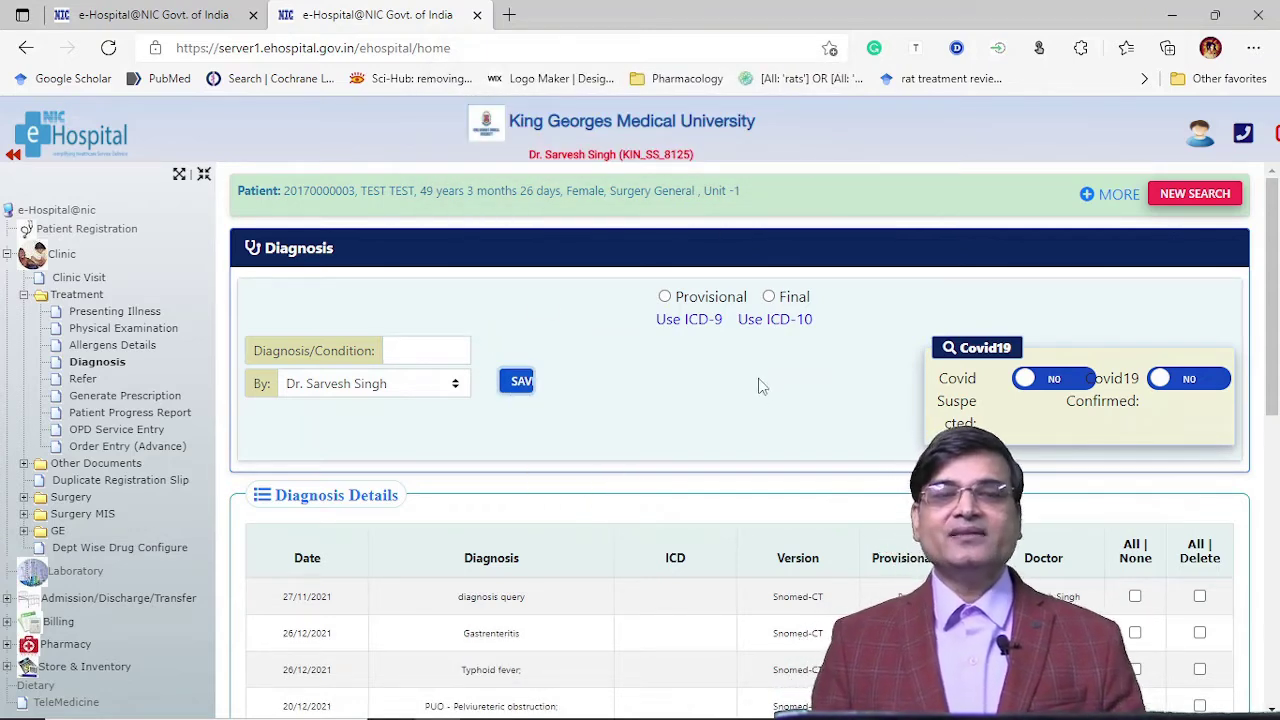
- On Generate Prescription, skip the store prompt and choose 'Medicine available in any Pharmacy'
left_click(122, 397)
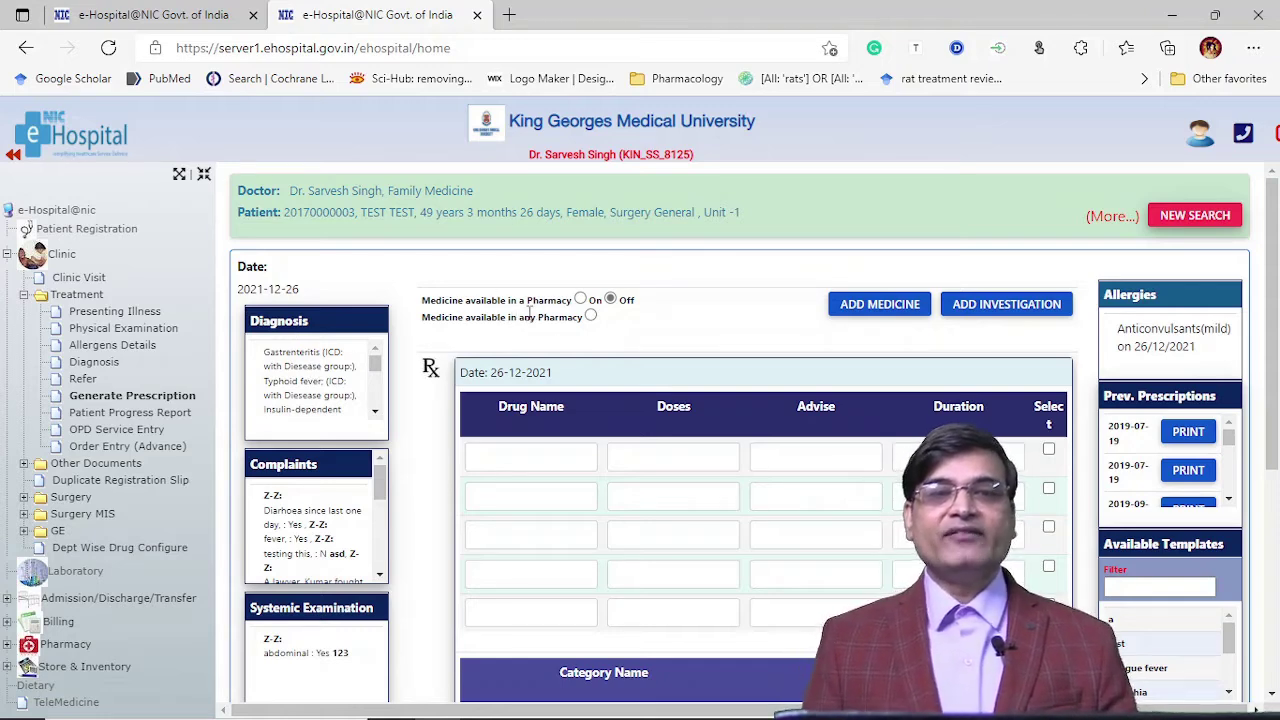
left_click(580, 299)
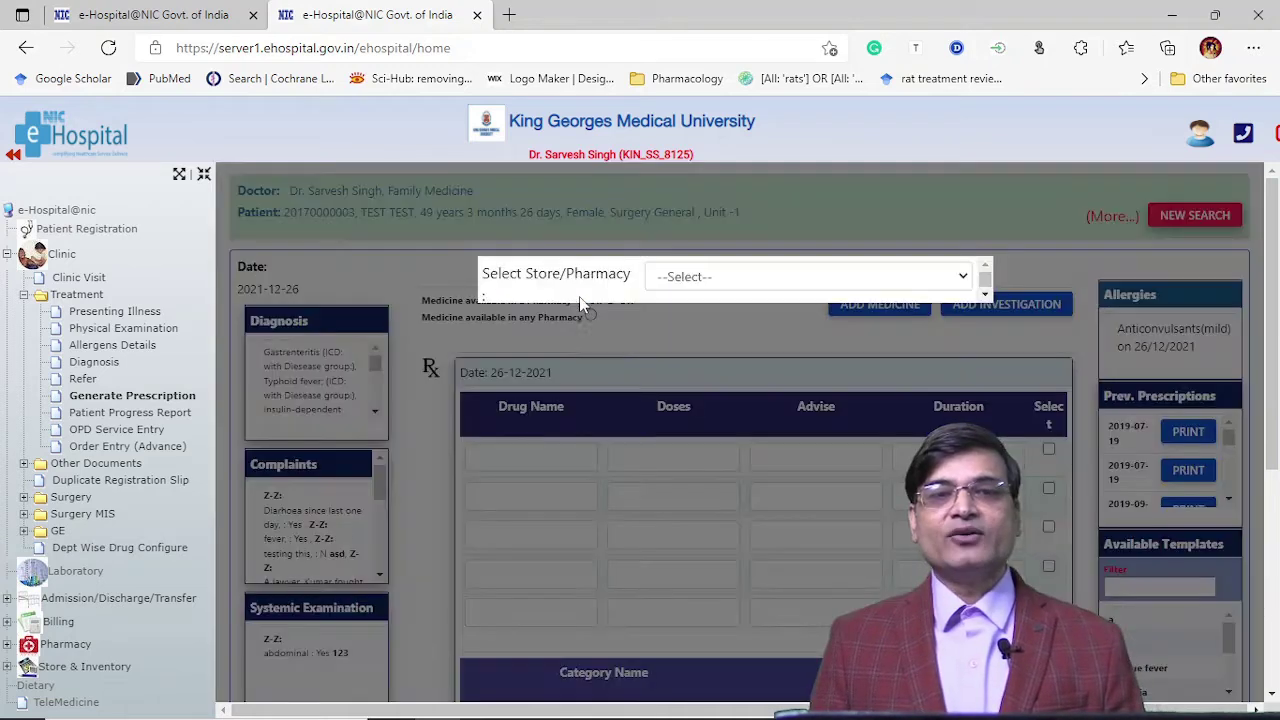
left_click(960, 282)
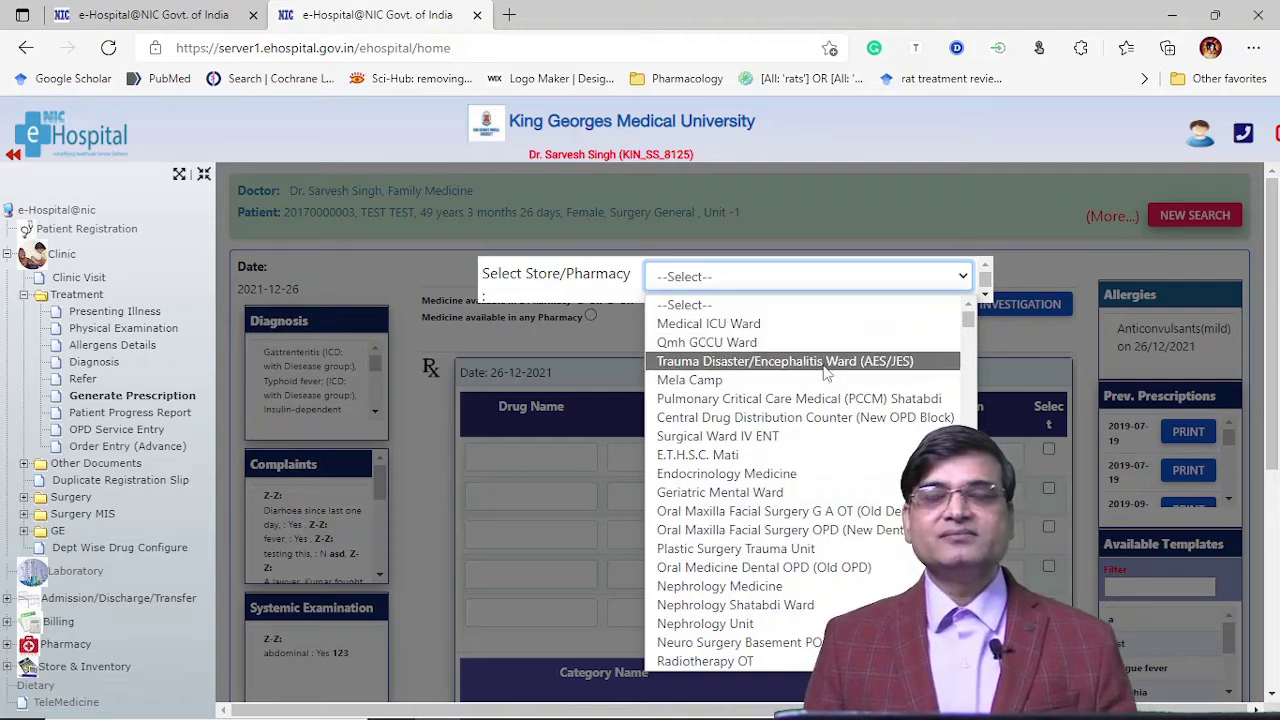
left_click(1038, 255)
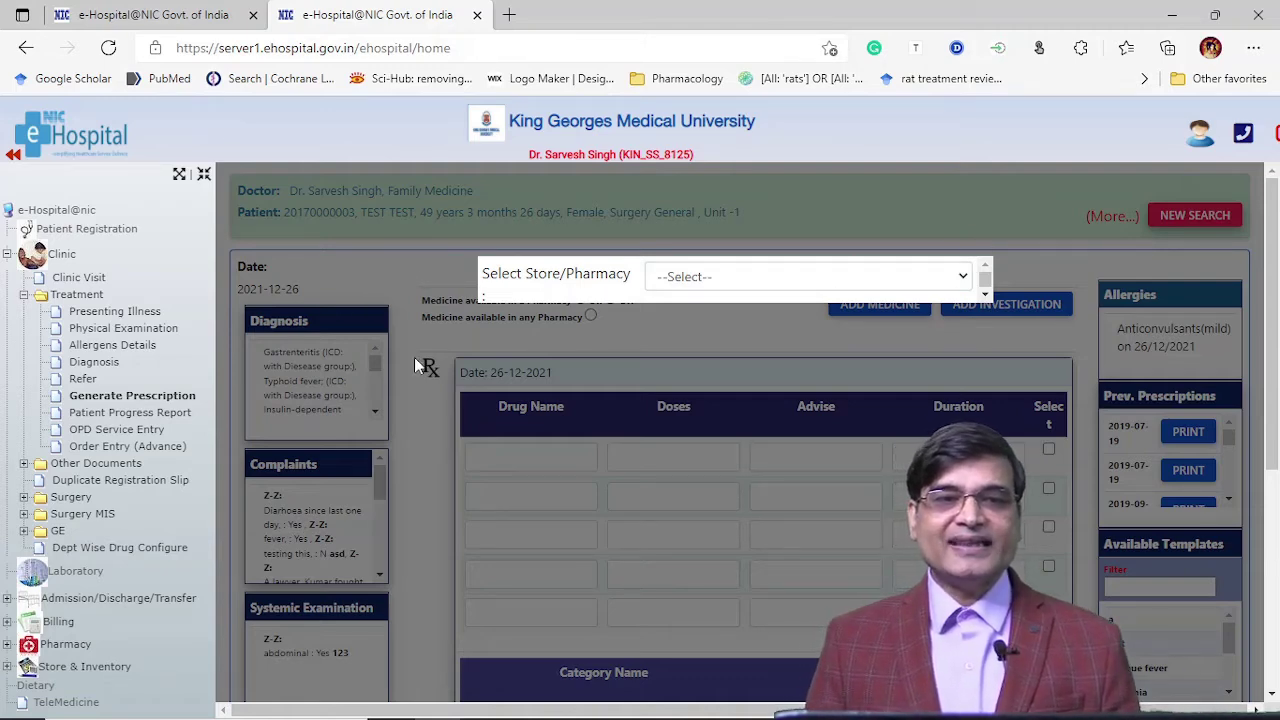
left_click(26, 47)
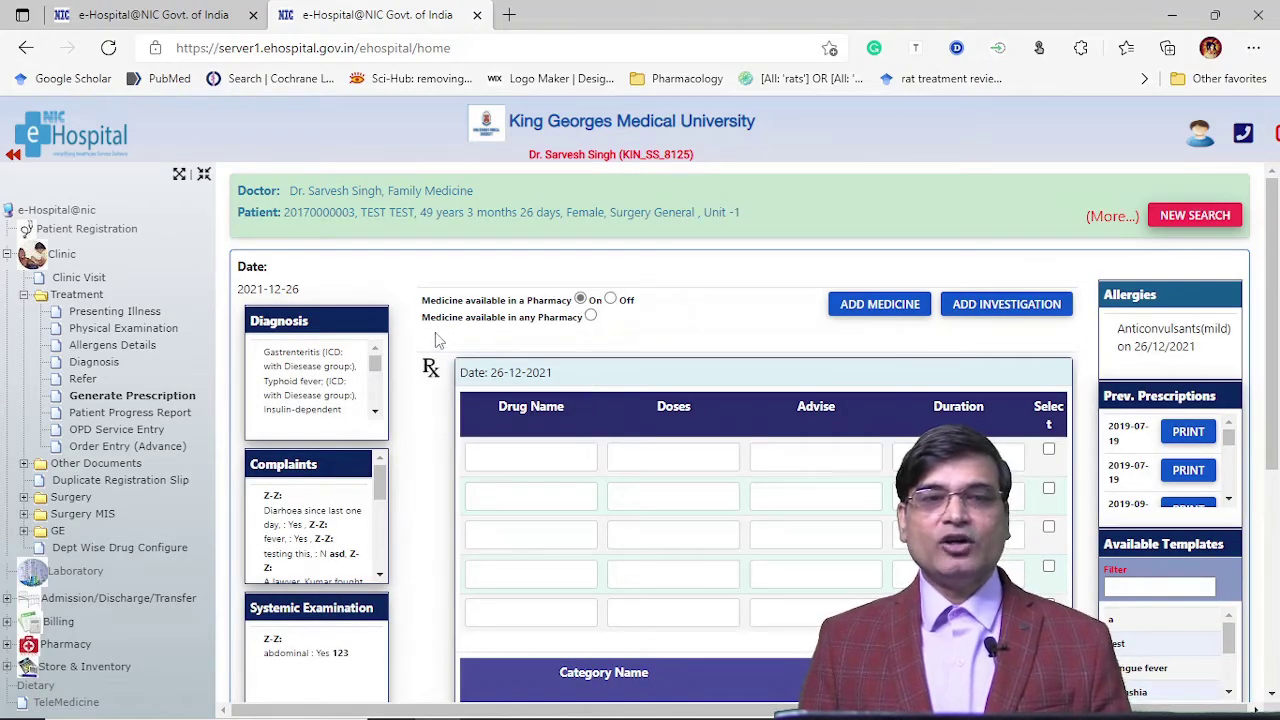
left_click(591, 316)
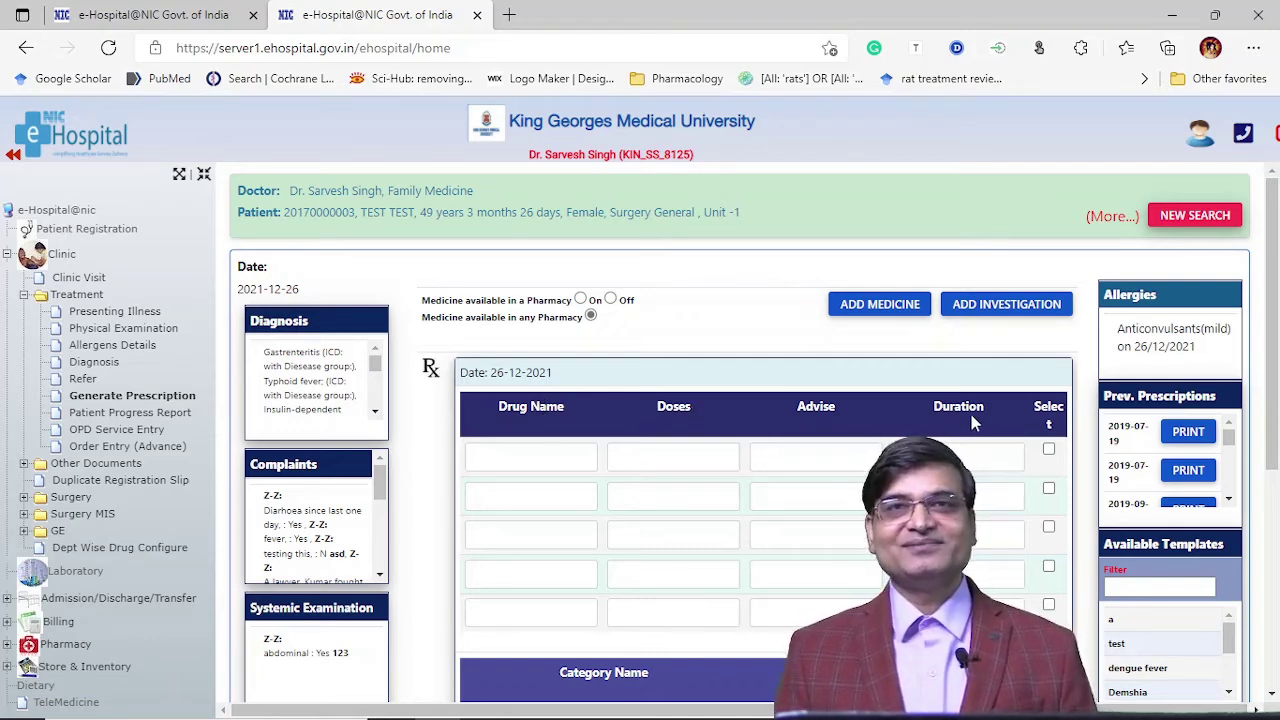
- Search 'nor' and pick NORFLOXACIN 400MG, TINIDAZOLE 600MG TAB as the first drug
left_click(526, 454)
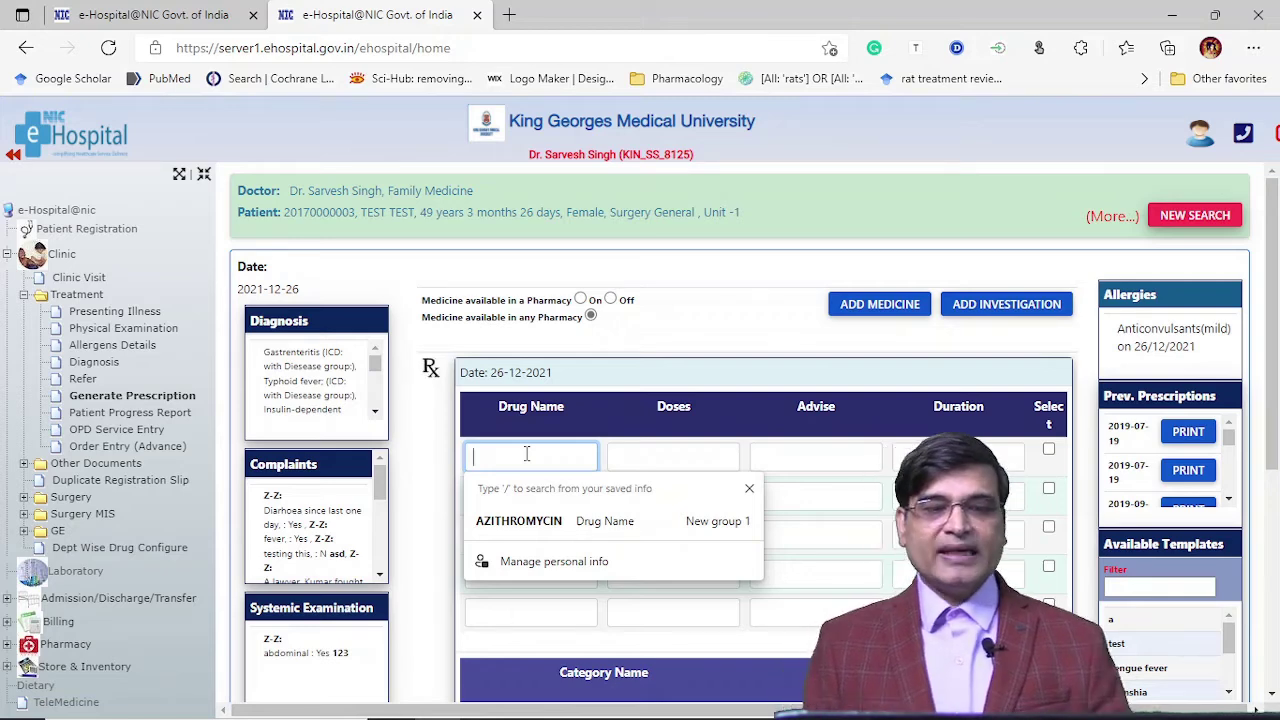
type("nor")
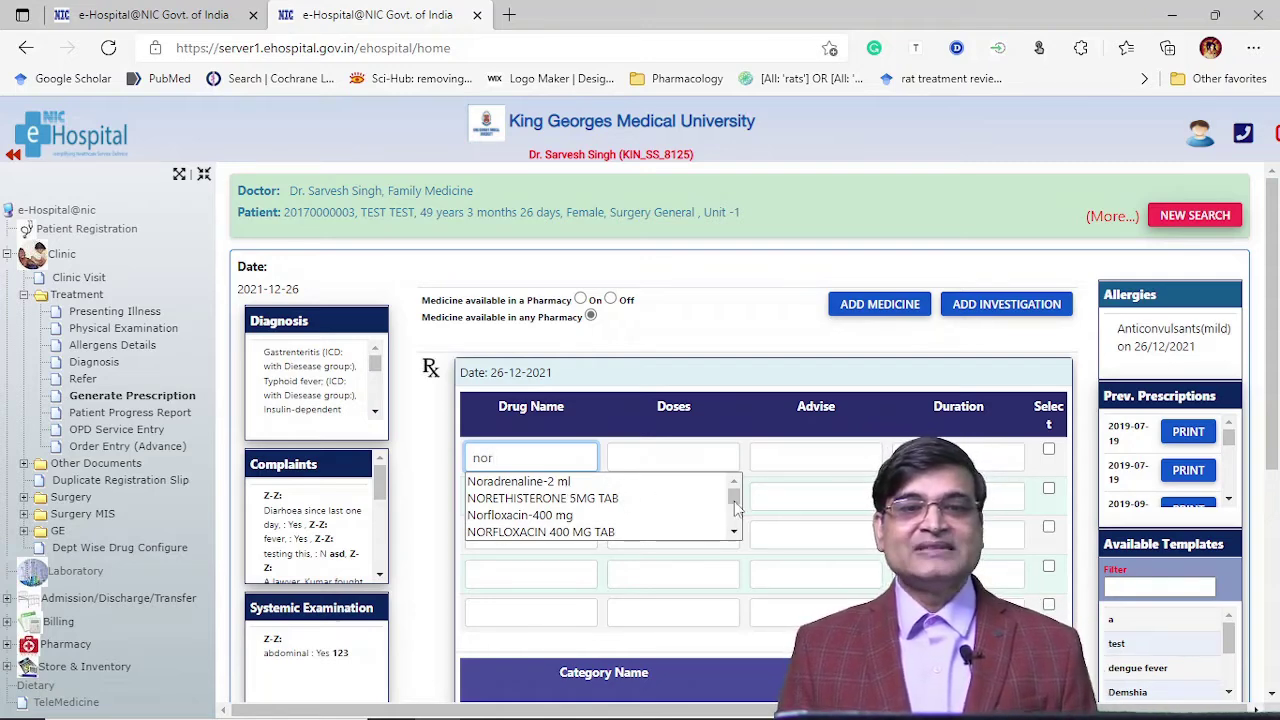
left_click(734, 533)
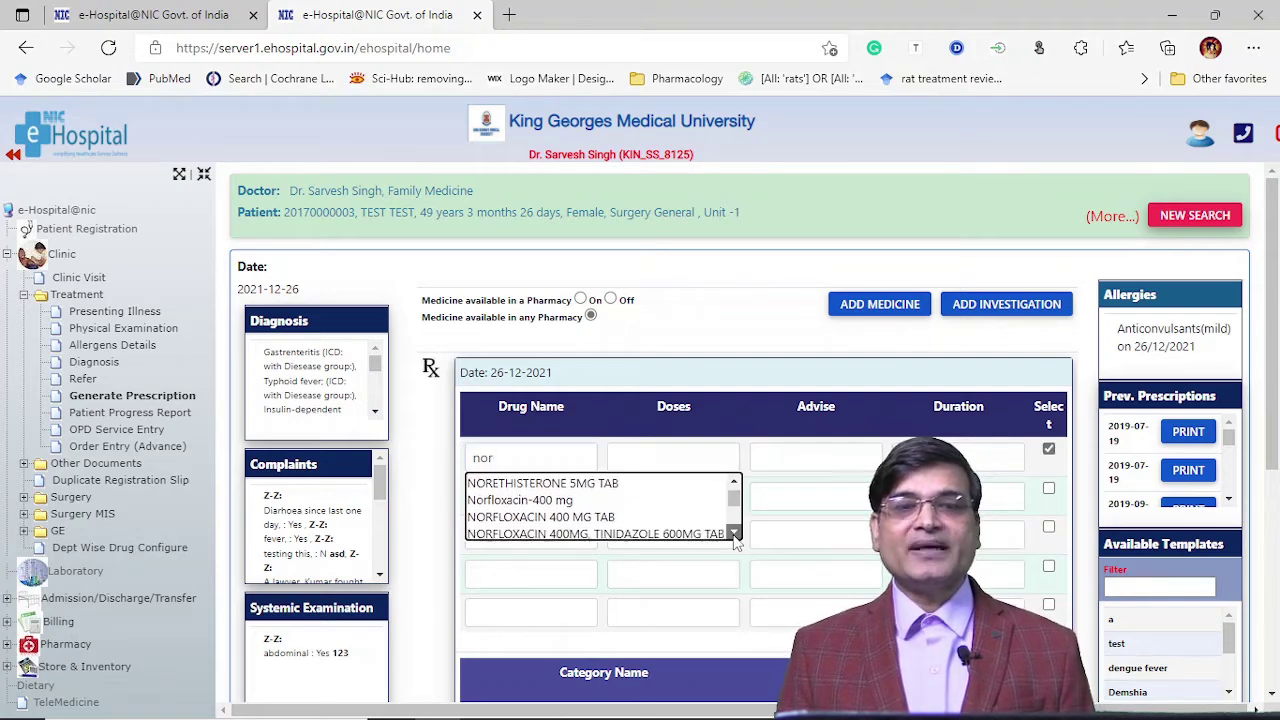
left_click(734, 533)
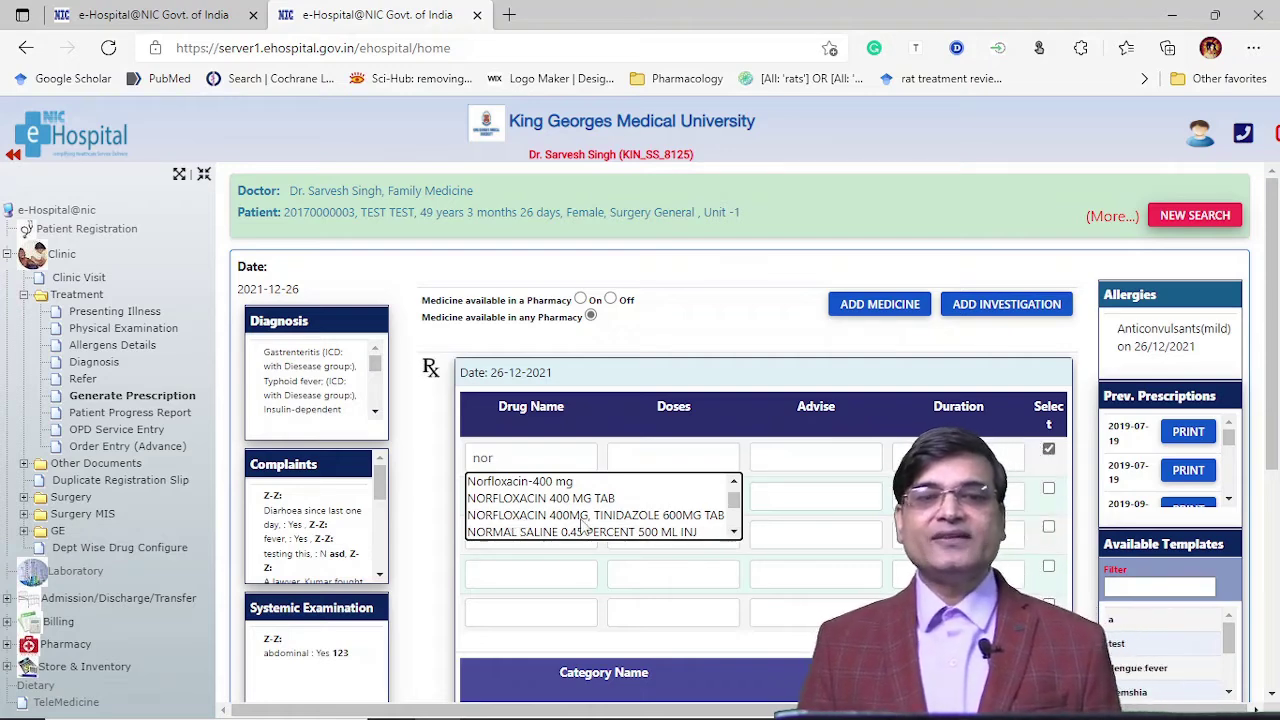
left_click(705, 516)
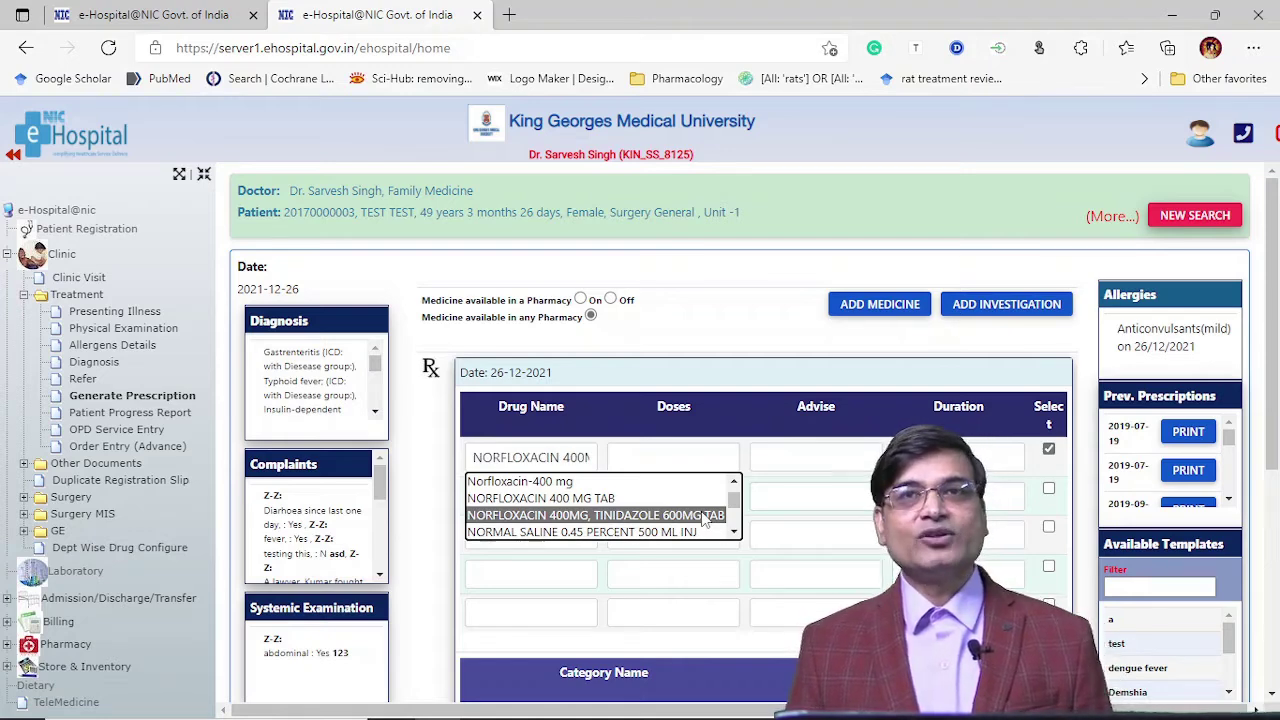
- Fill the drug row with advice 'one tab twice a day', duration 5 and dose 10
left_click(789, 457)
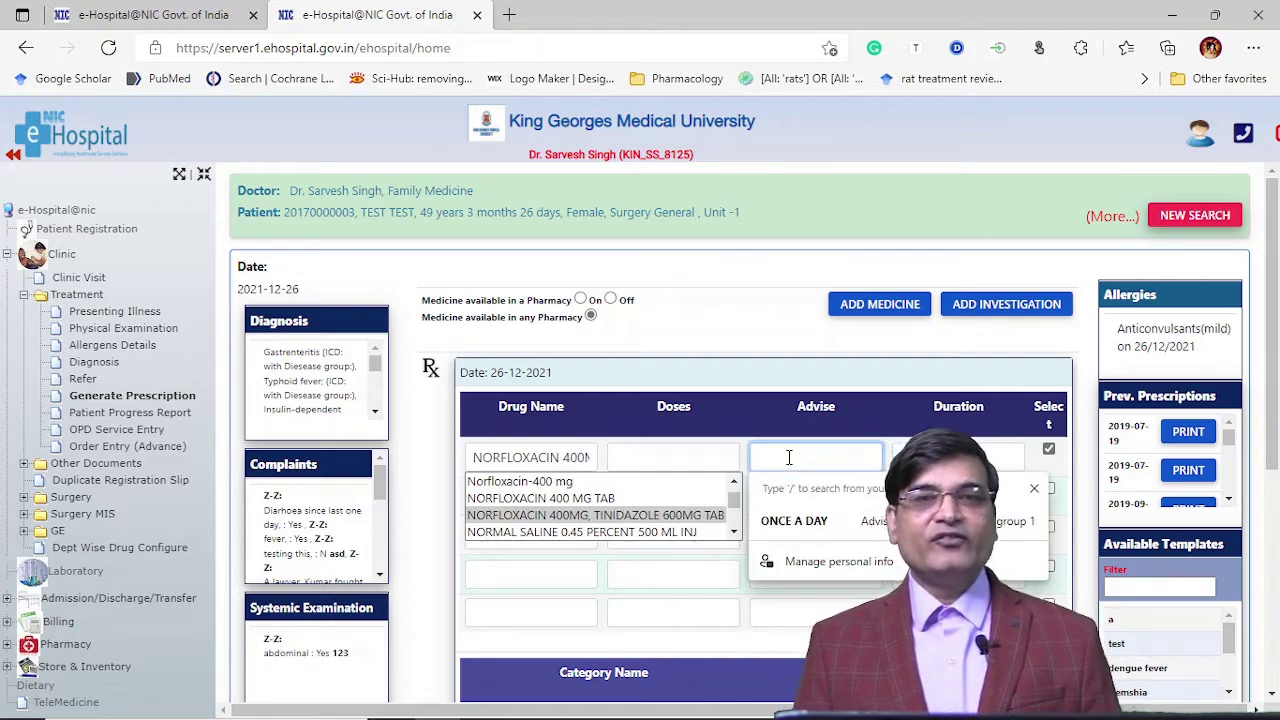
type("one tab")
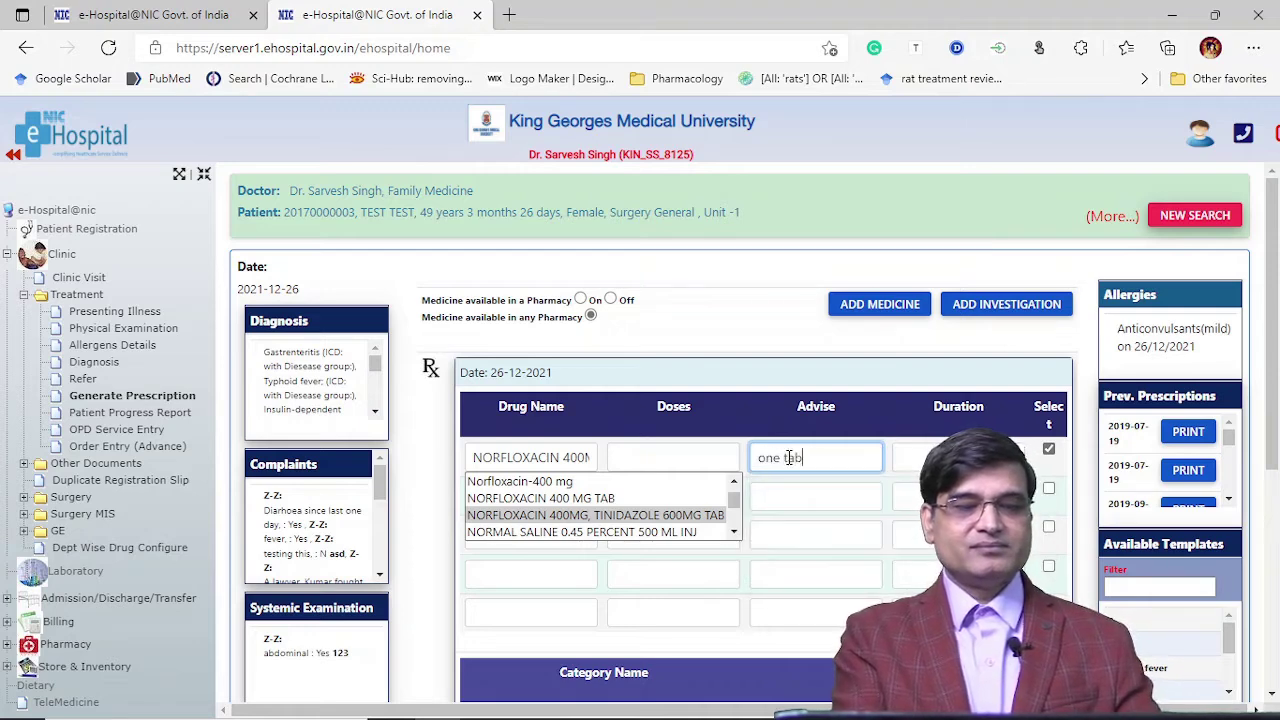
type(" twi")
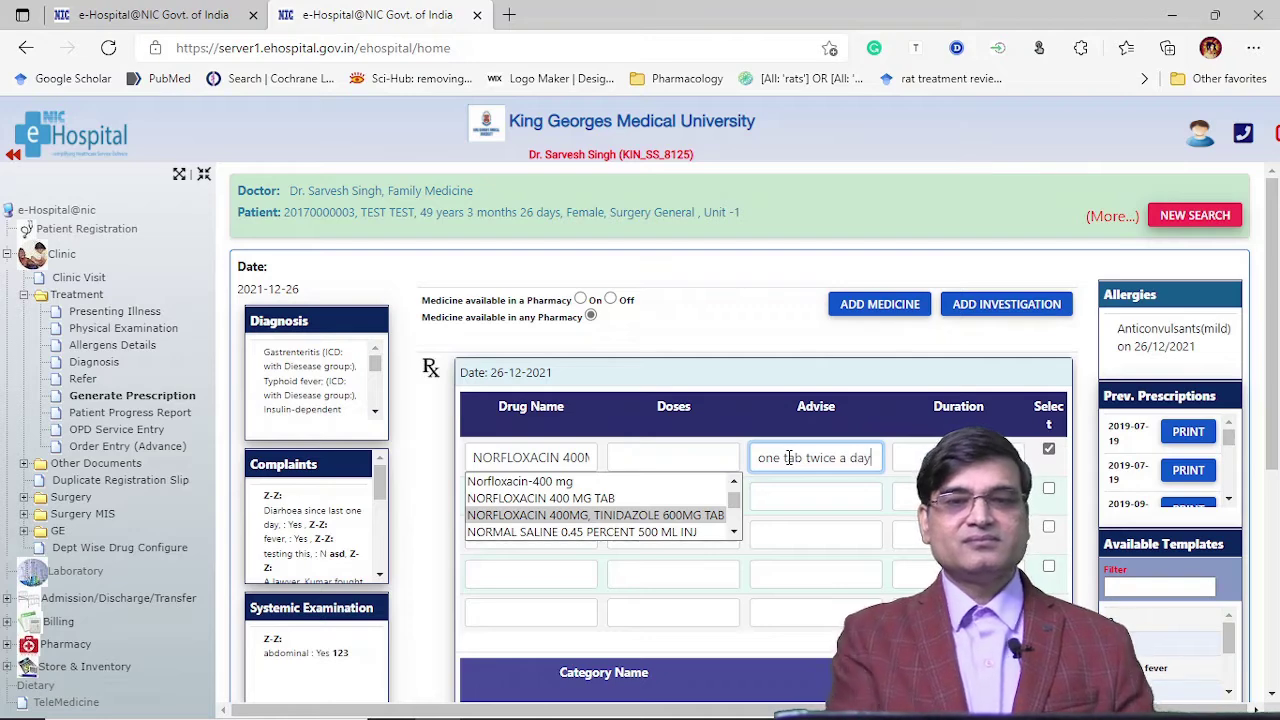
type("ce a ")
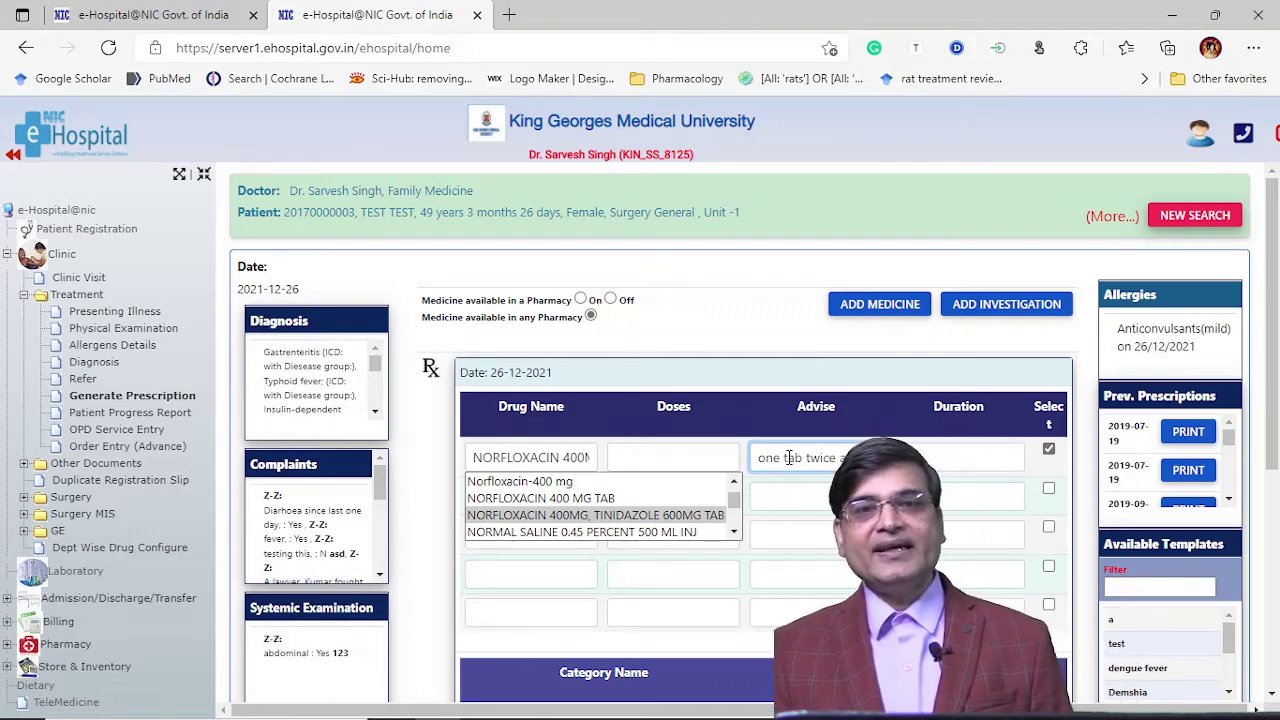
type("day")
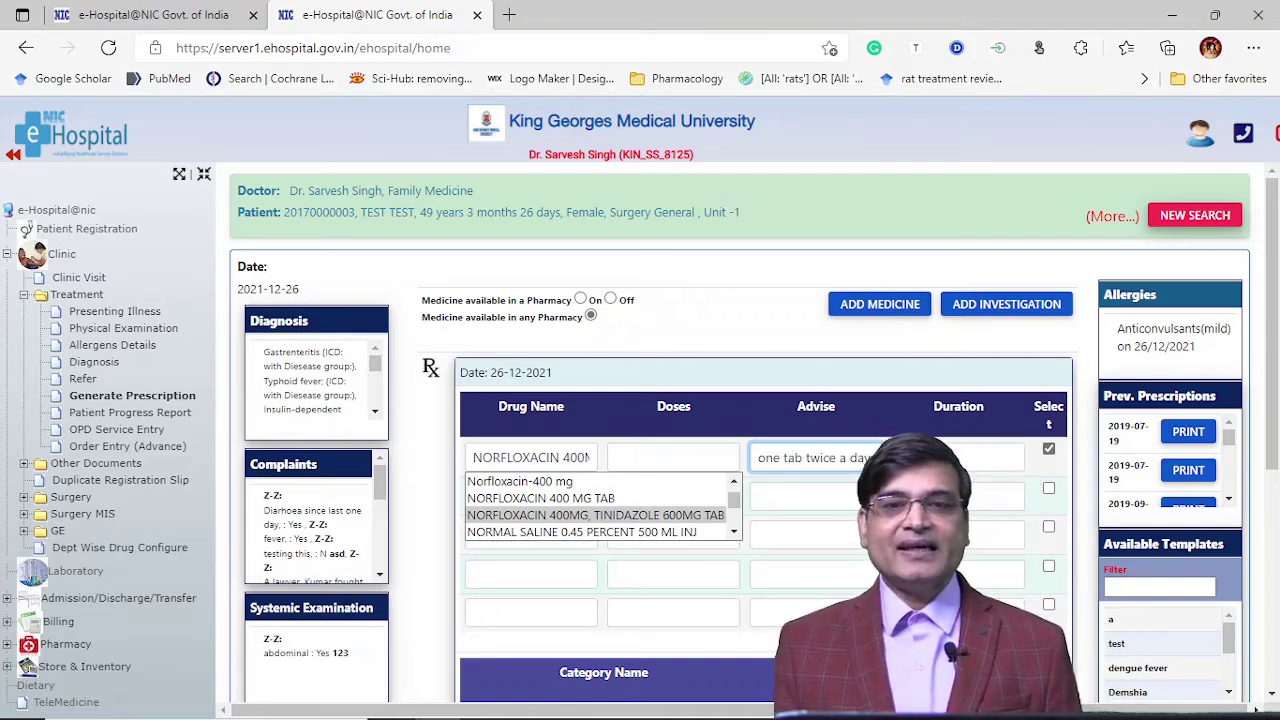
left_click(990, 457)
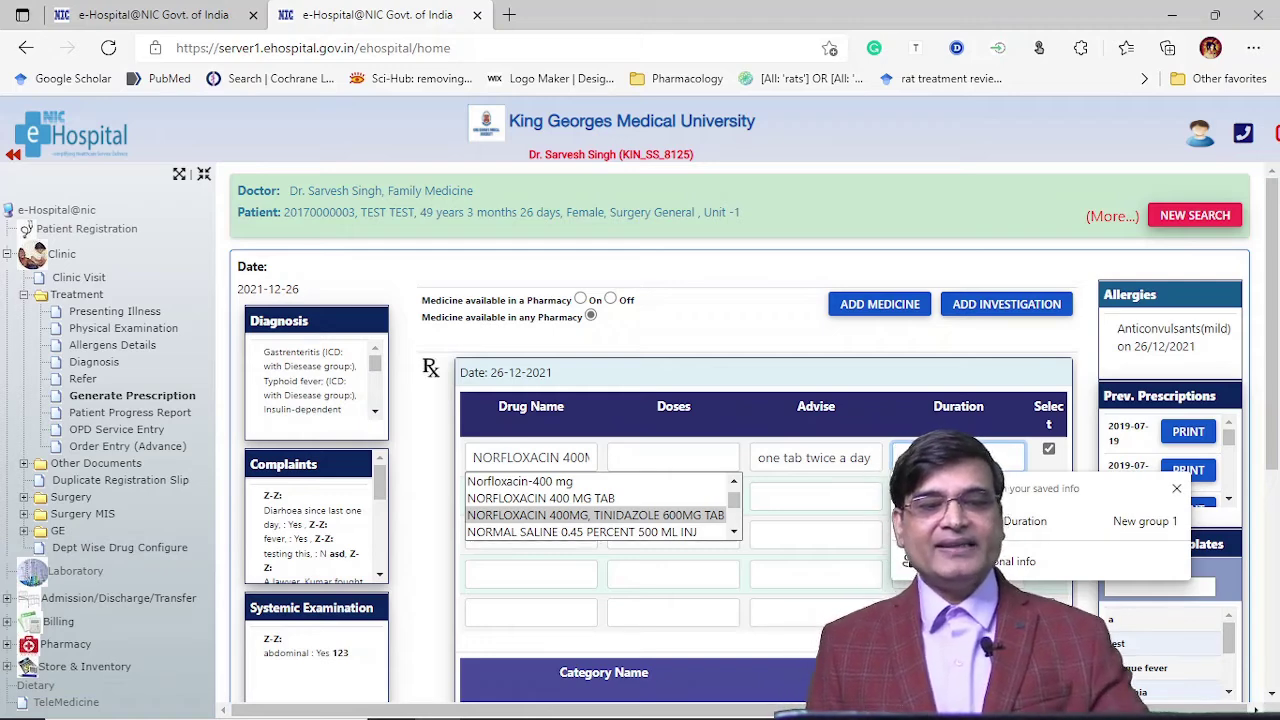
type("5")
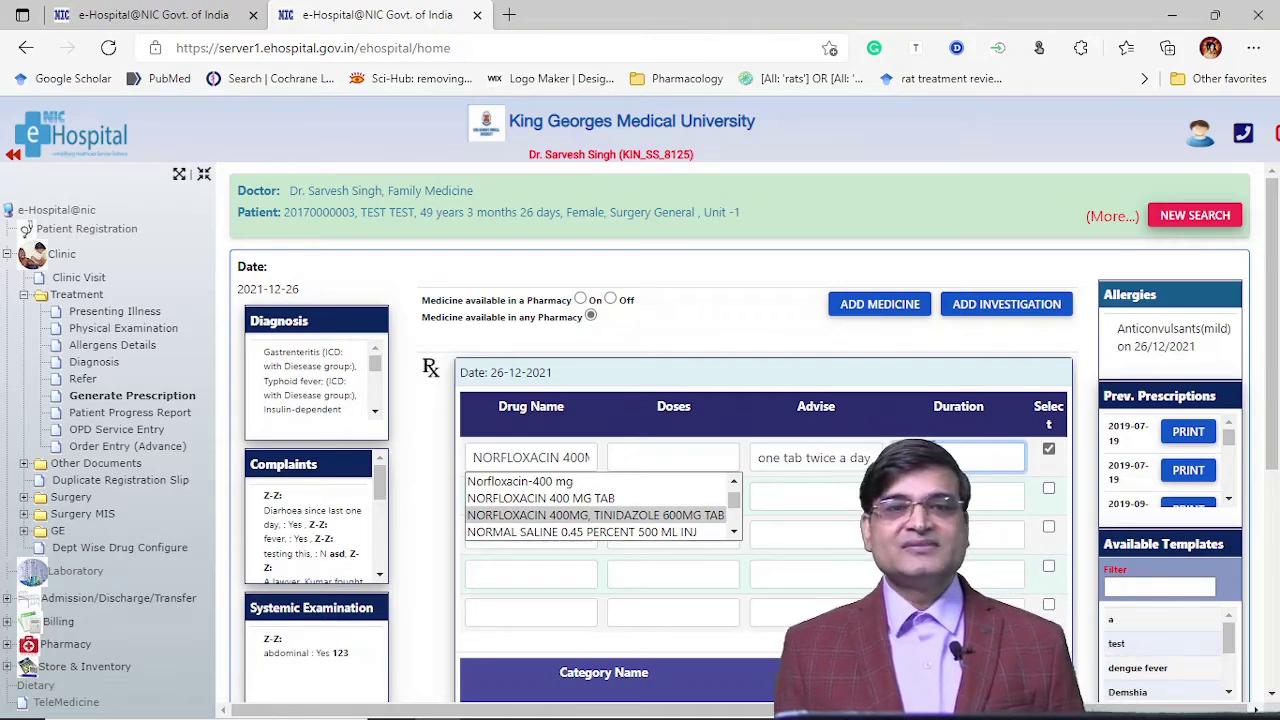
left_click(707, 466)
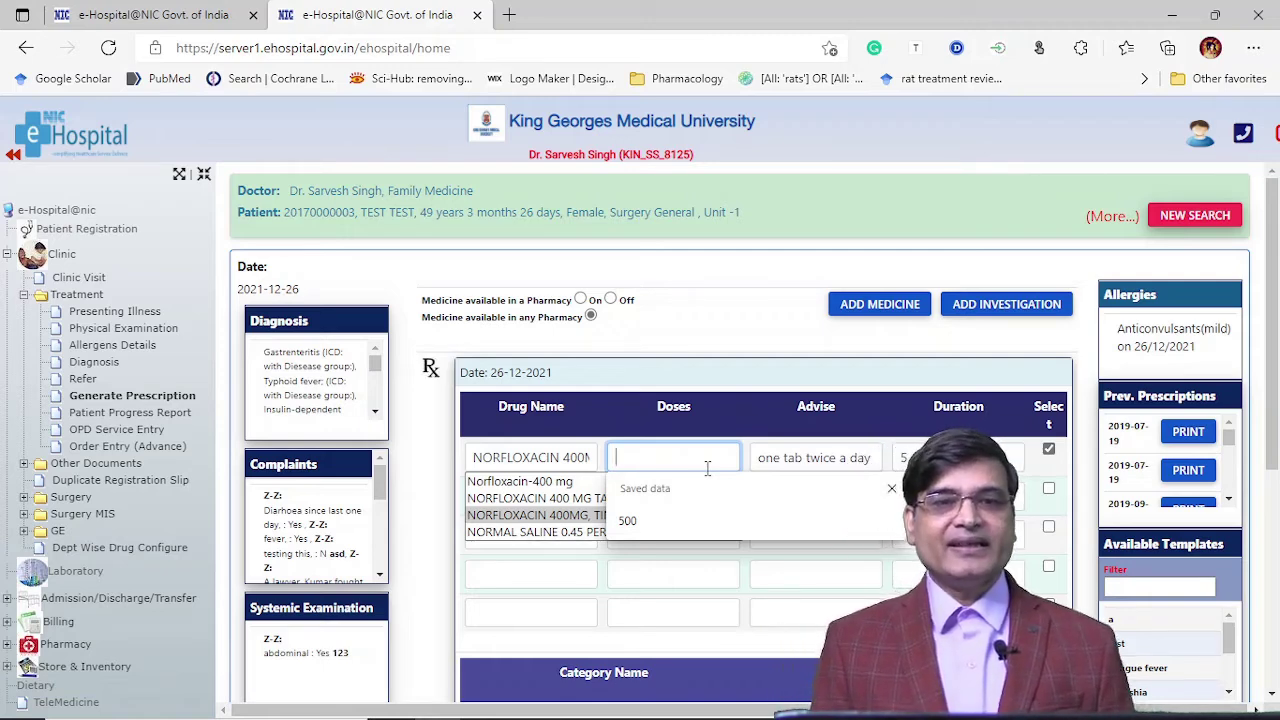
type("10")
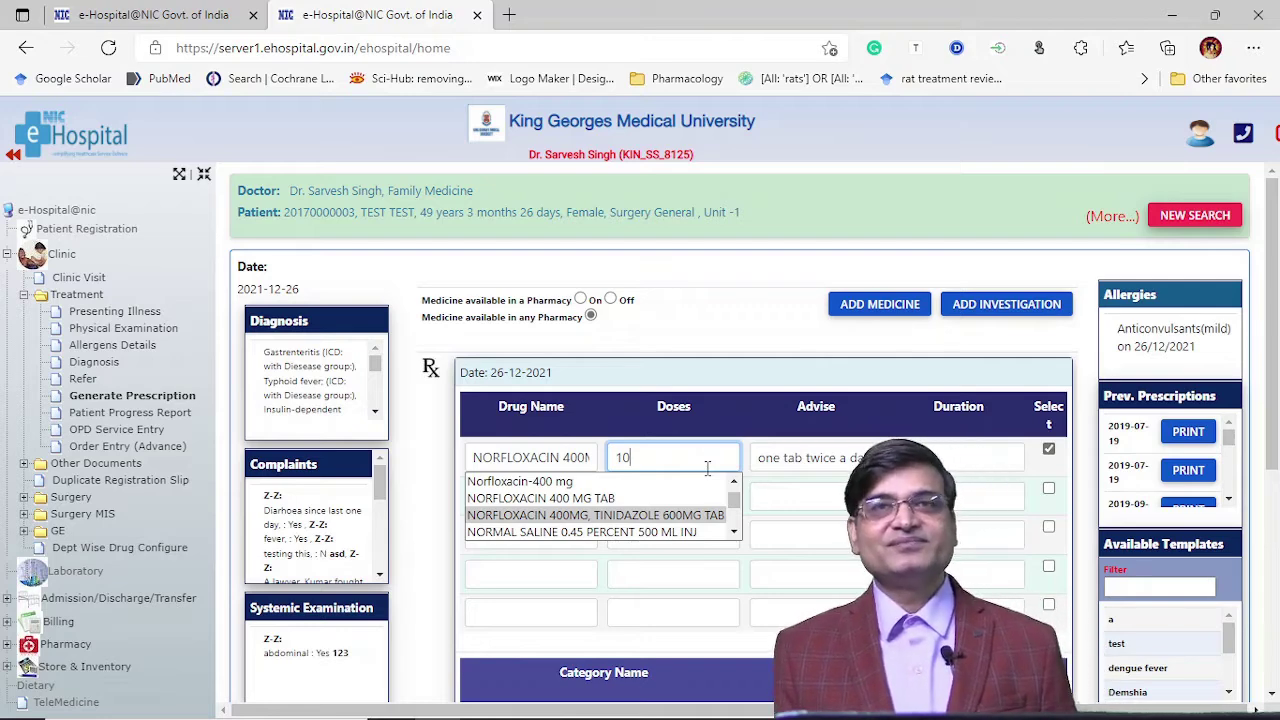
left_click(805, 492)
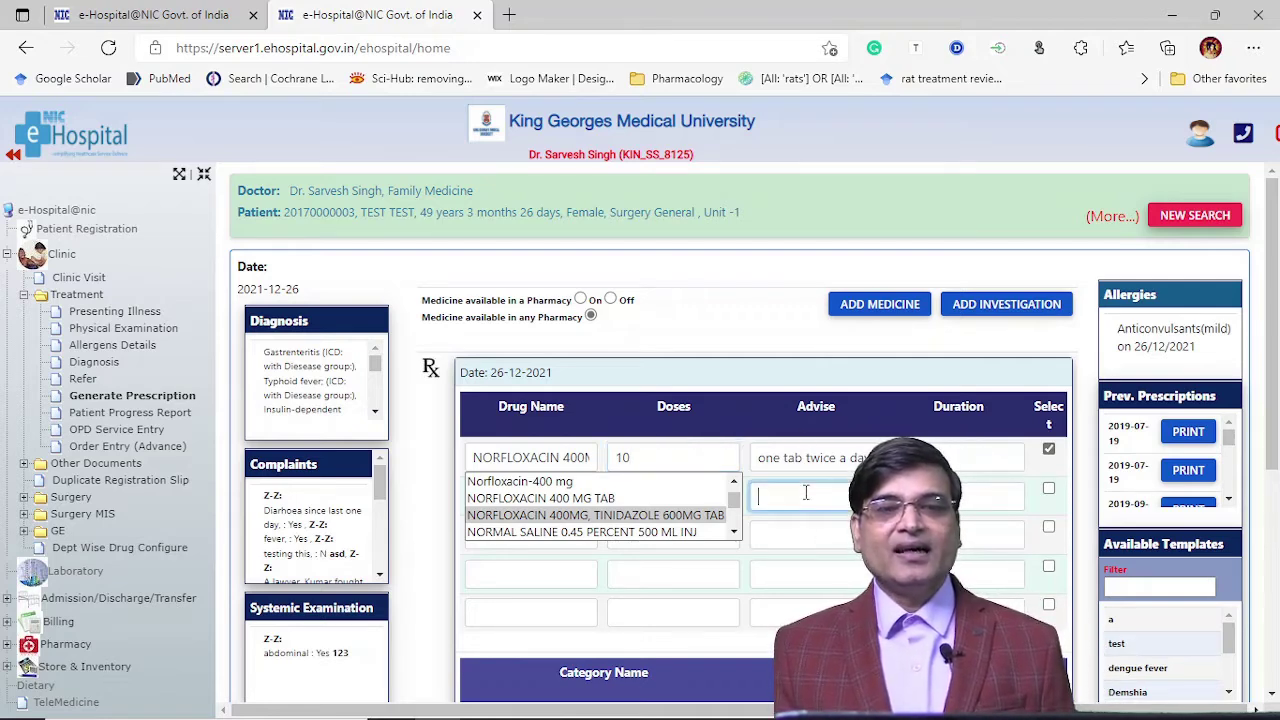
left_click(621, 575)
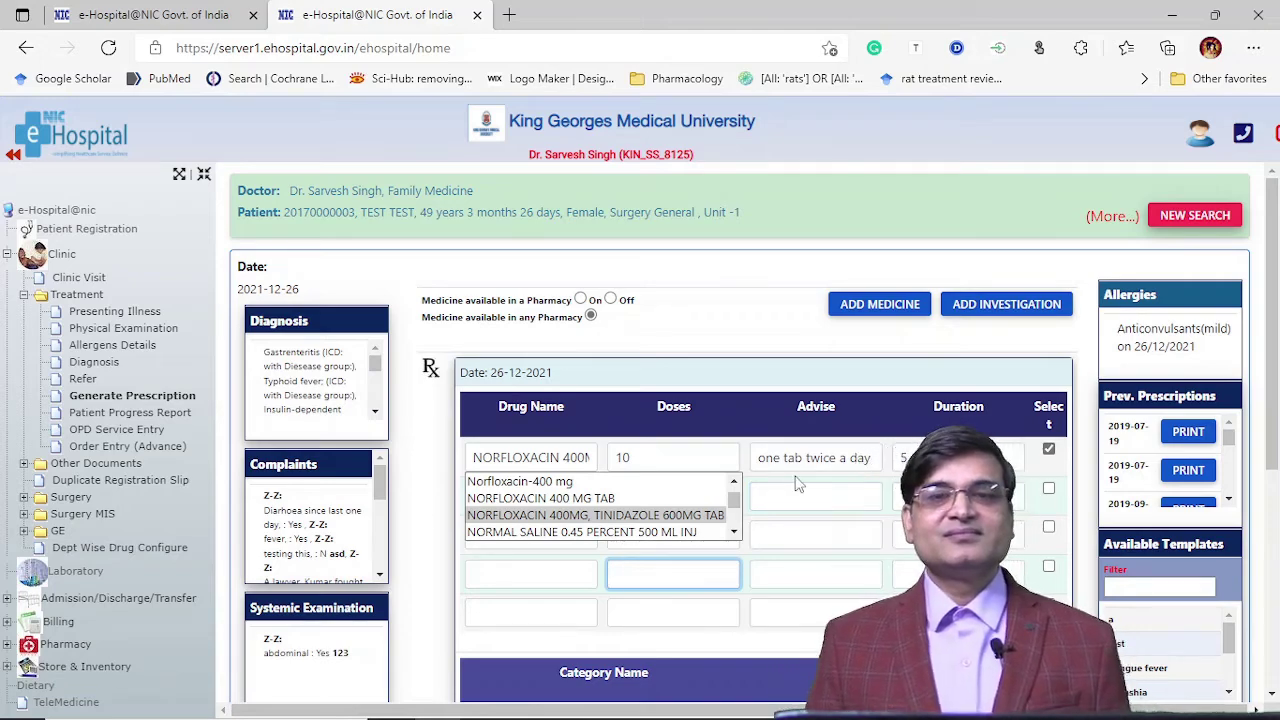
scroll(797, 484, "down", 4)
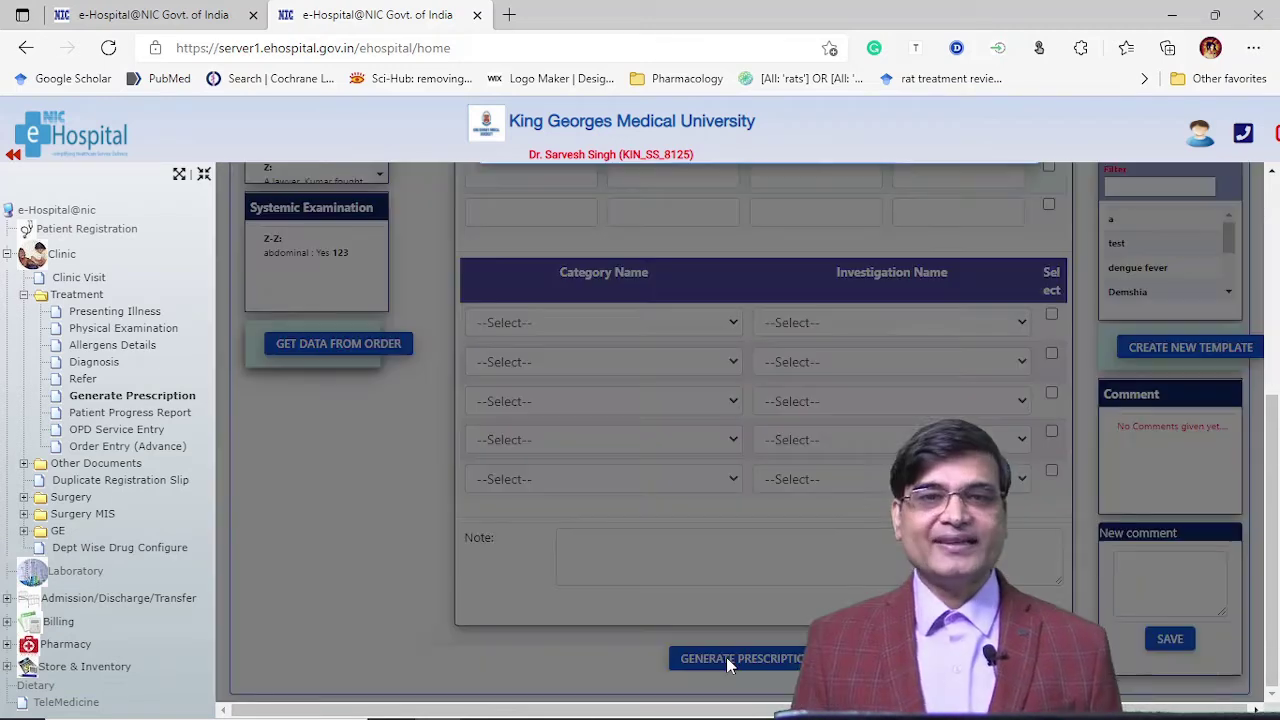
- Generate the Norfloxacin–Tinidazole prescription and confirm it in Ticket print format
left_click(728, 660)
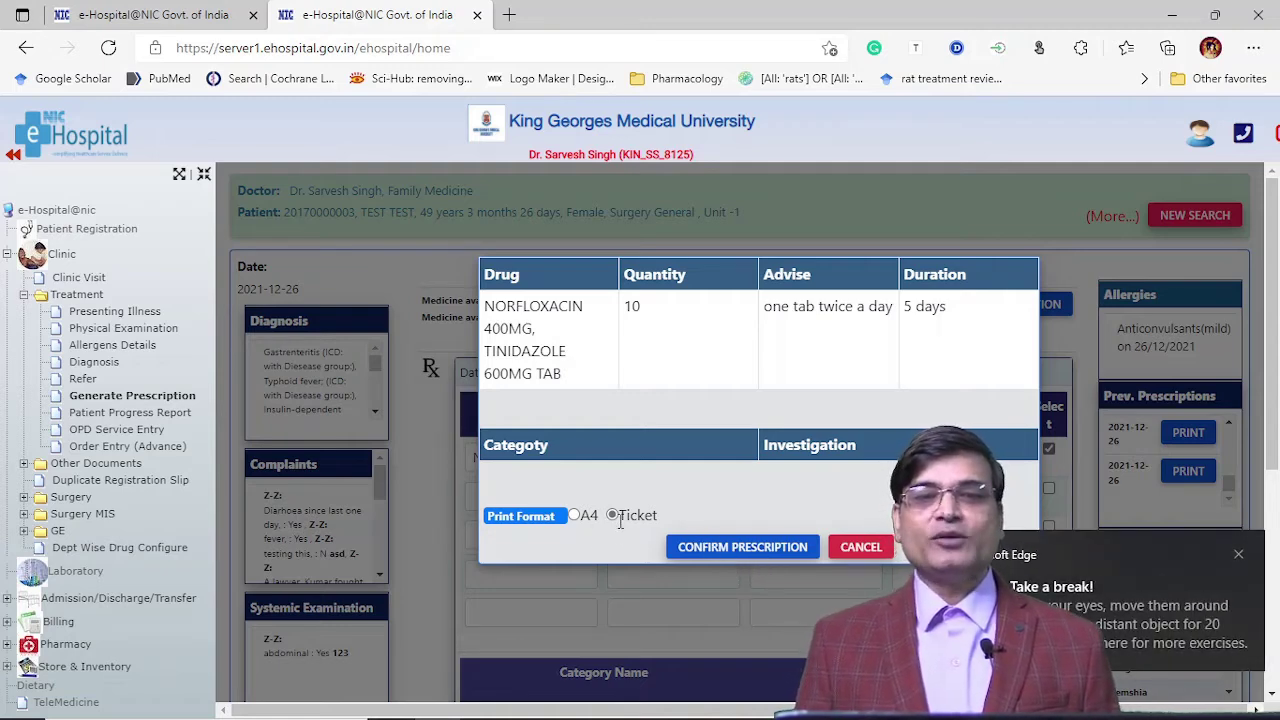
left_click(726, 550)
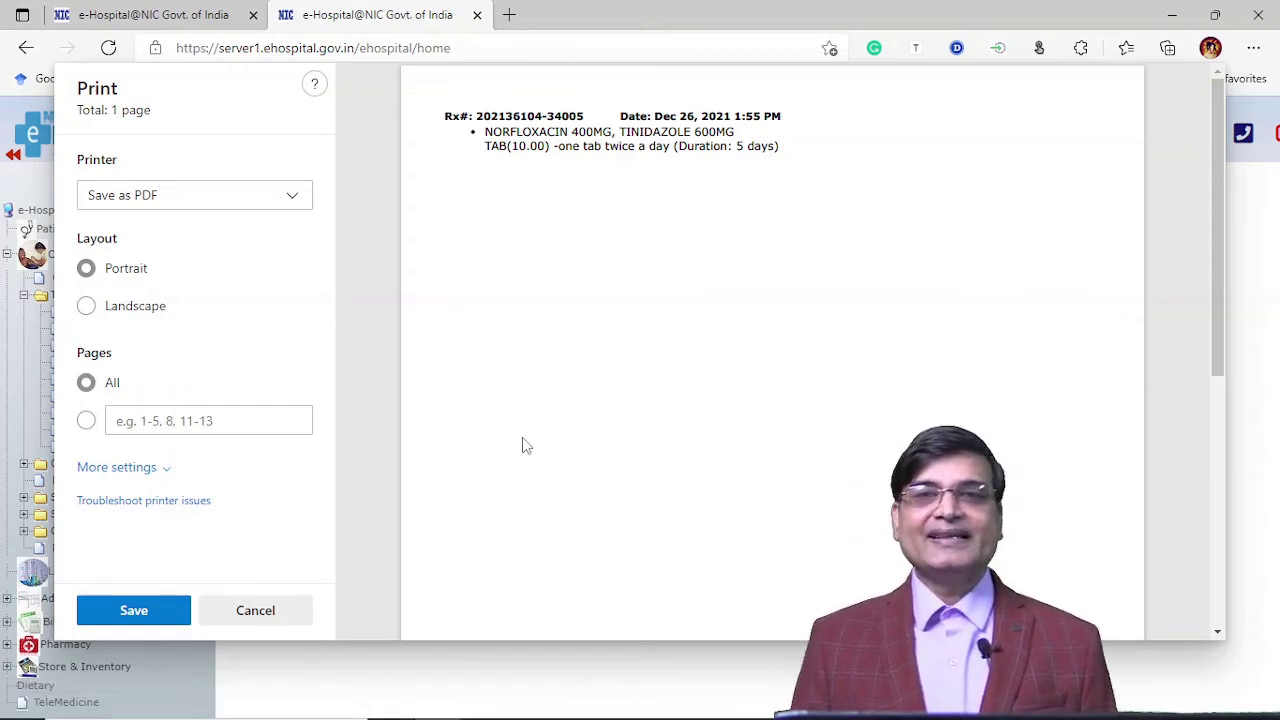
- Save the ticket prescription with the Save as PDF printer into the Downloads folder
left_click(288, 200)
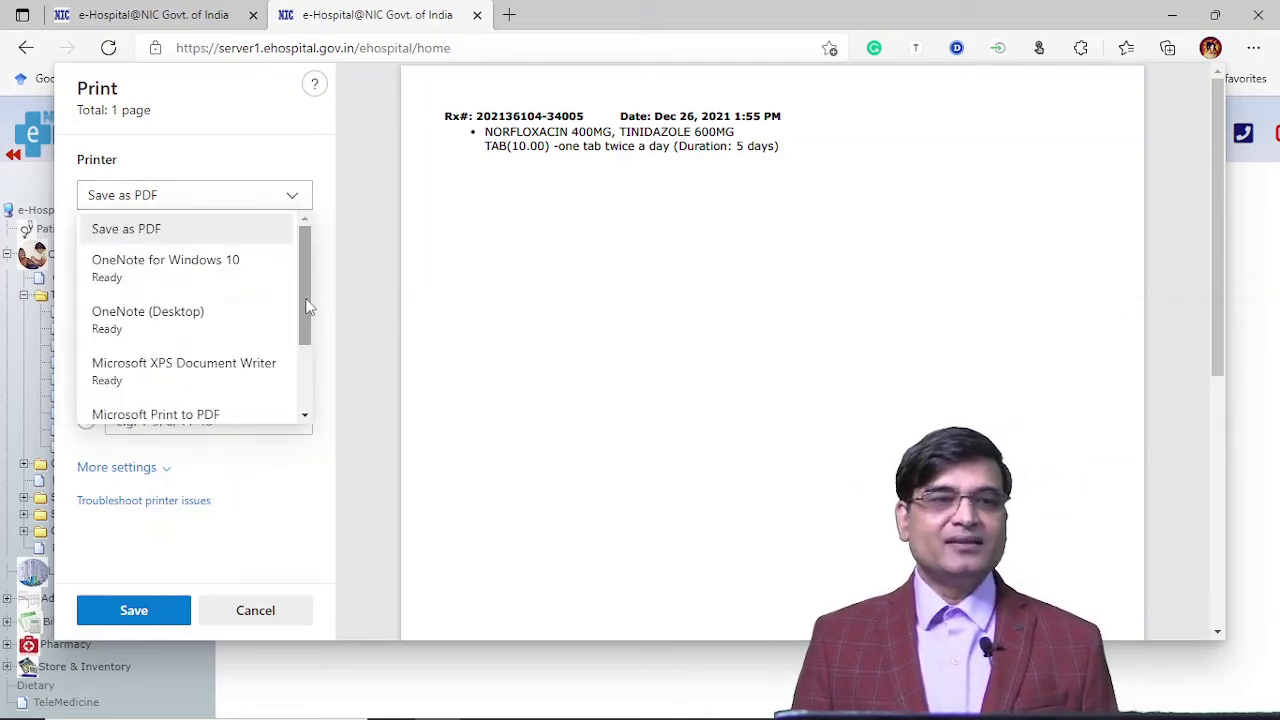
scroll(303, 358, "down", 2)
scroll(303, 358, "down", 1)
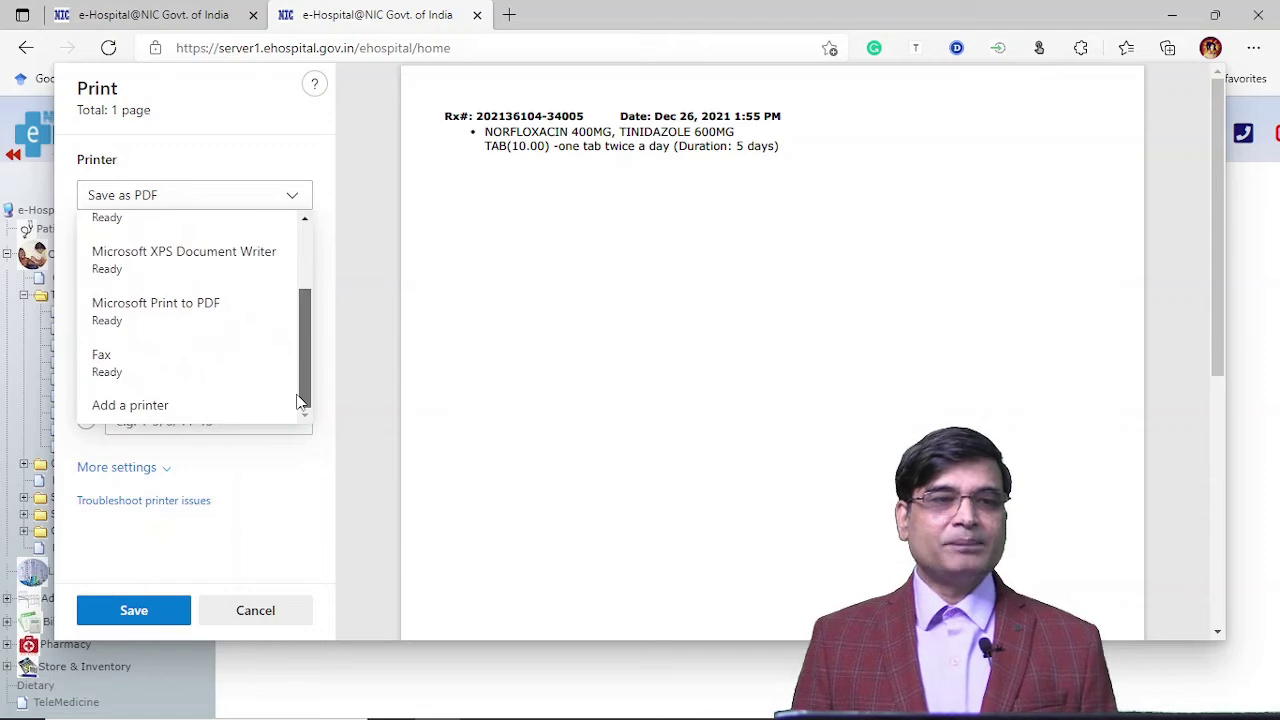
left_click(165, 407)
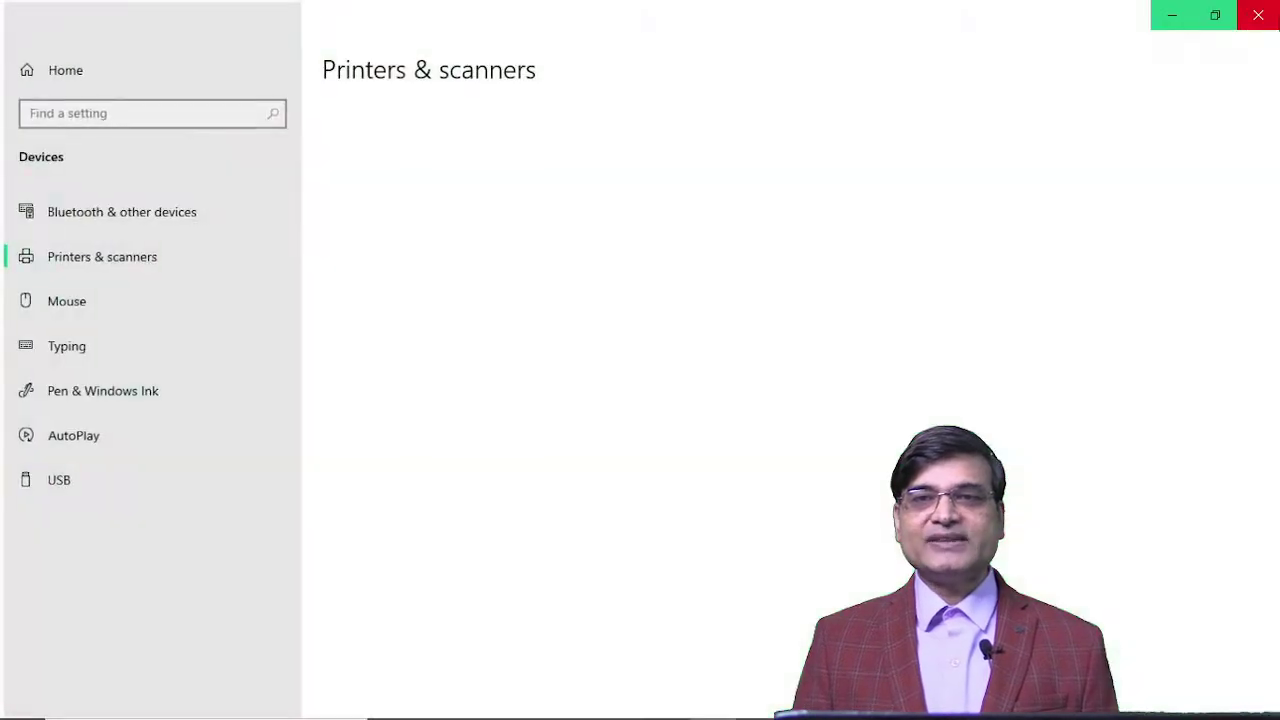
left_click(1258, 16)
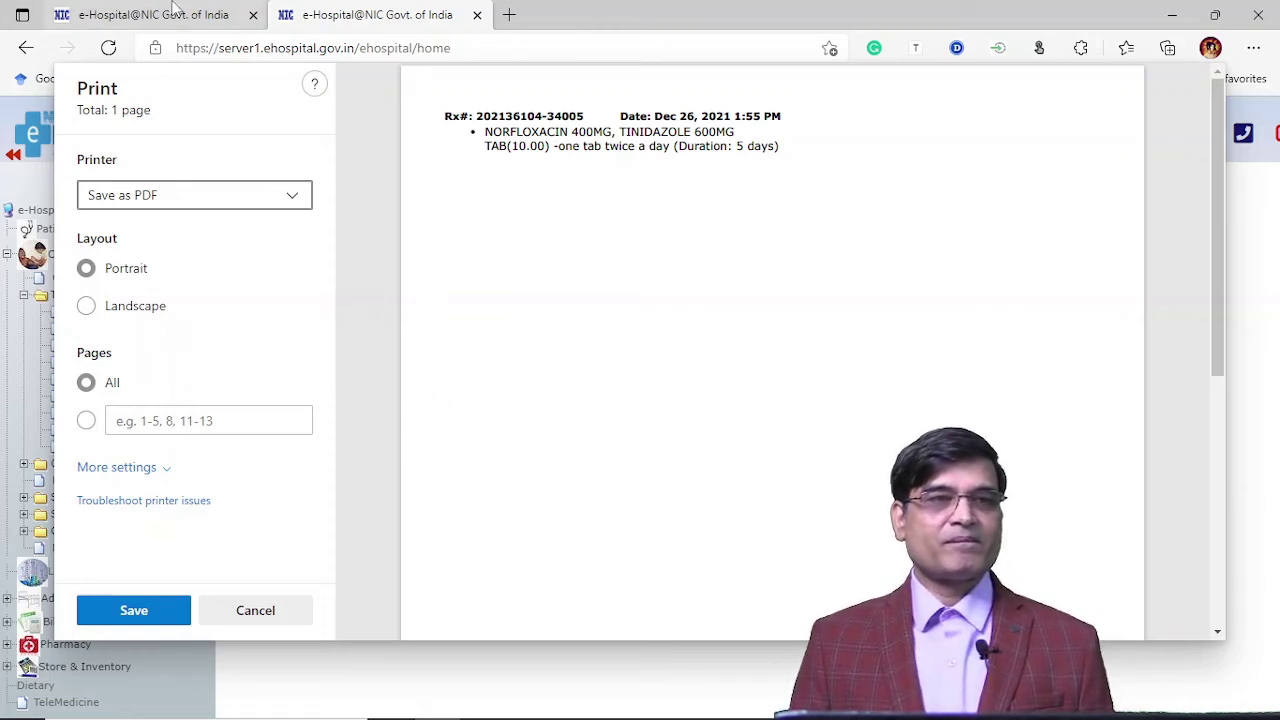
left_click(173, 12)
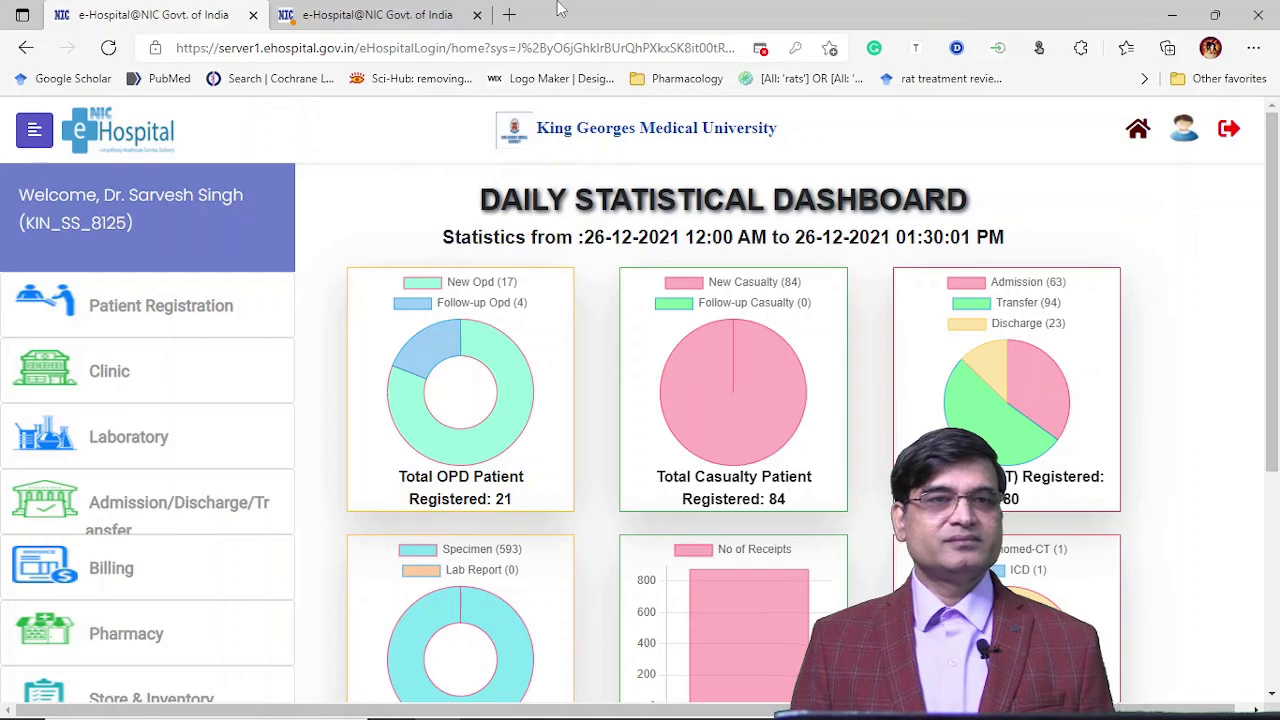
left_click(410, 14)
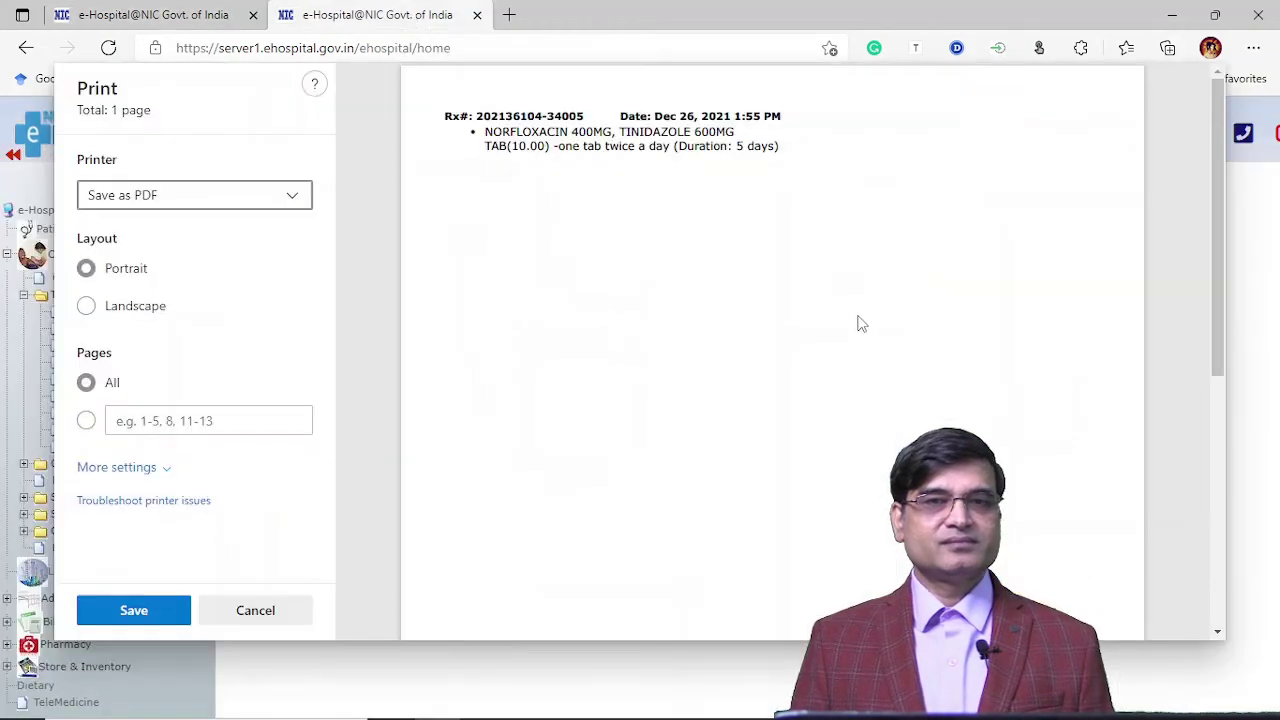
scroll(863, 324, "down", 5)
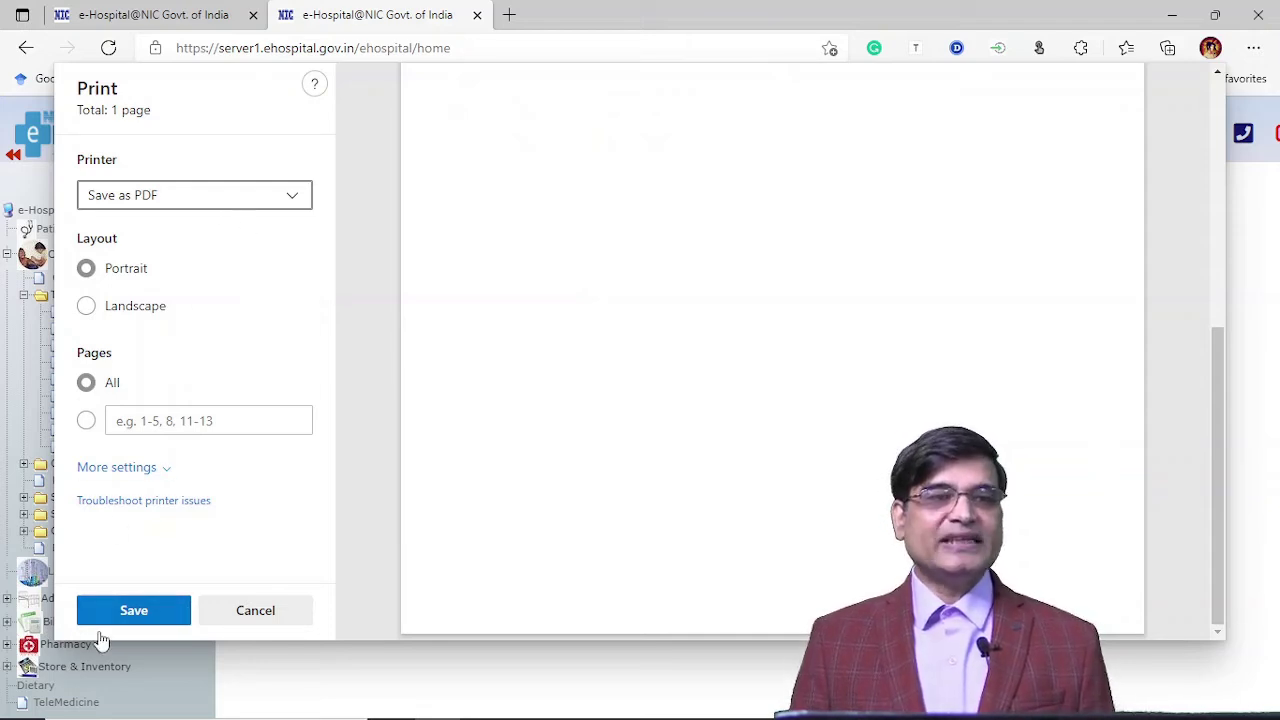
left_click(136, 616)
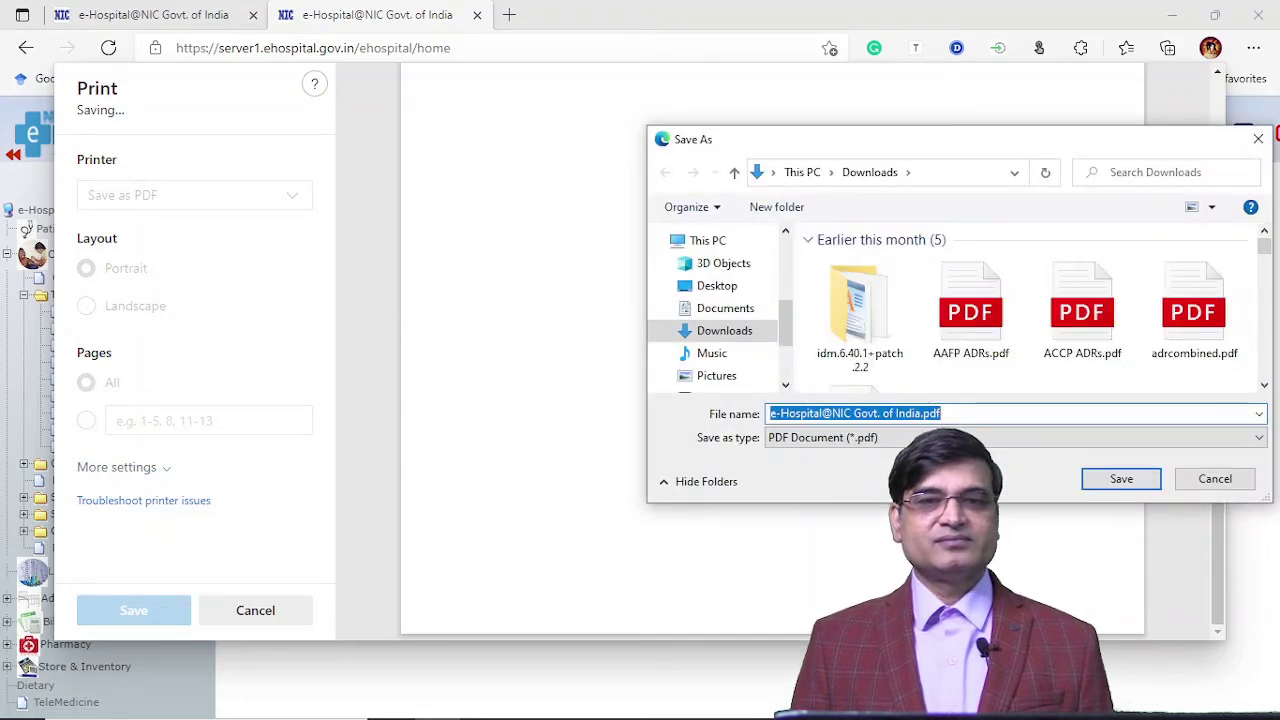
left_click(1122, 480)
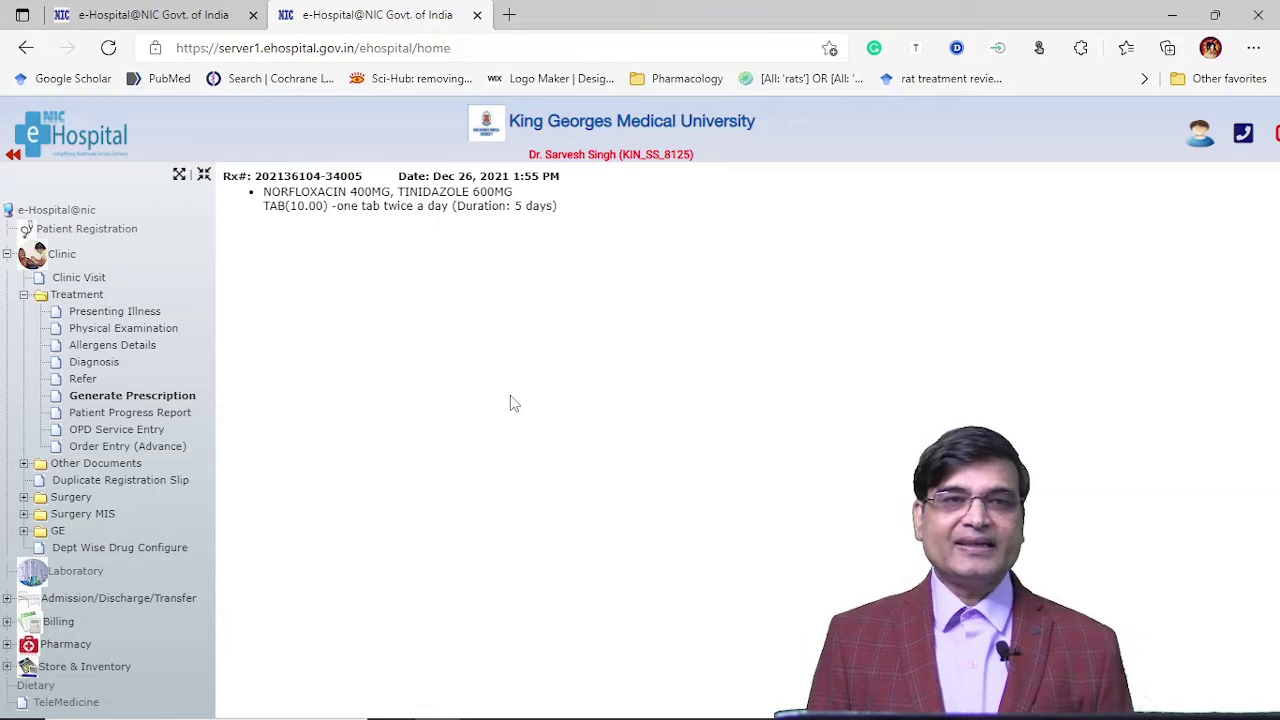
- Generate the prescription again and confirm it with the A4 print format
left_click(178, 16)
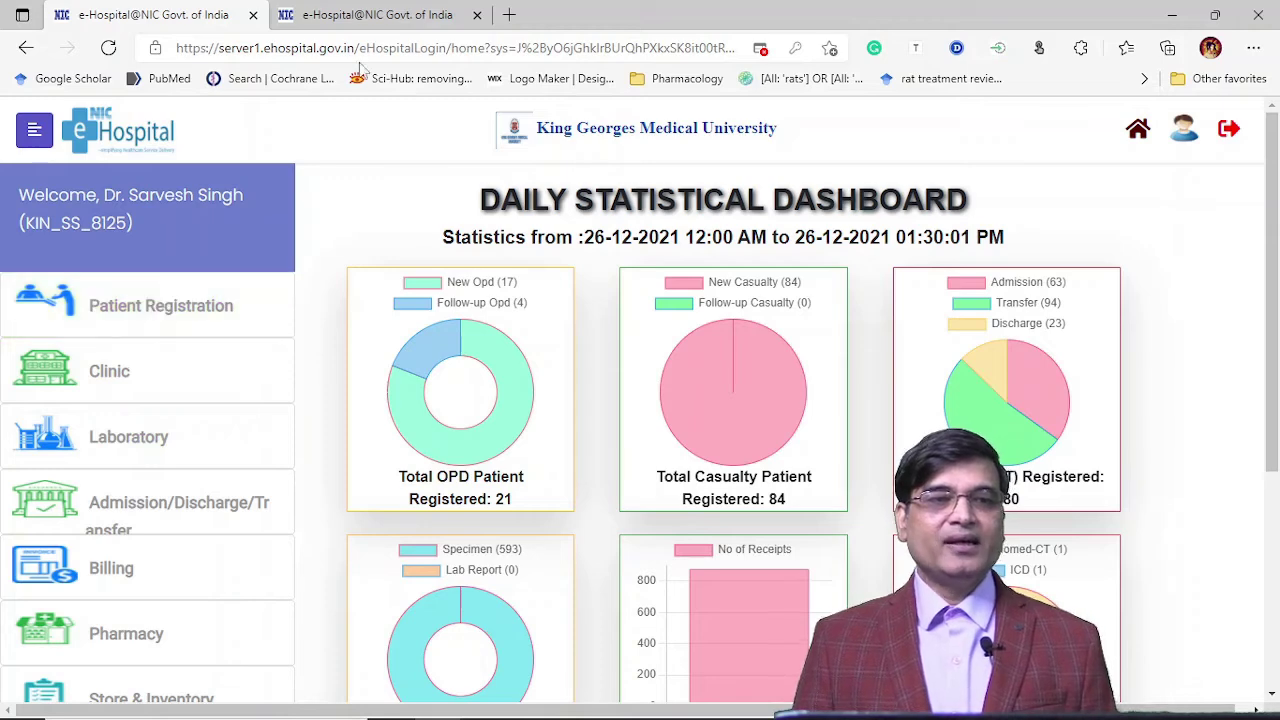
left_click(414, 16)
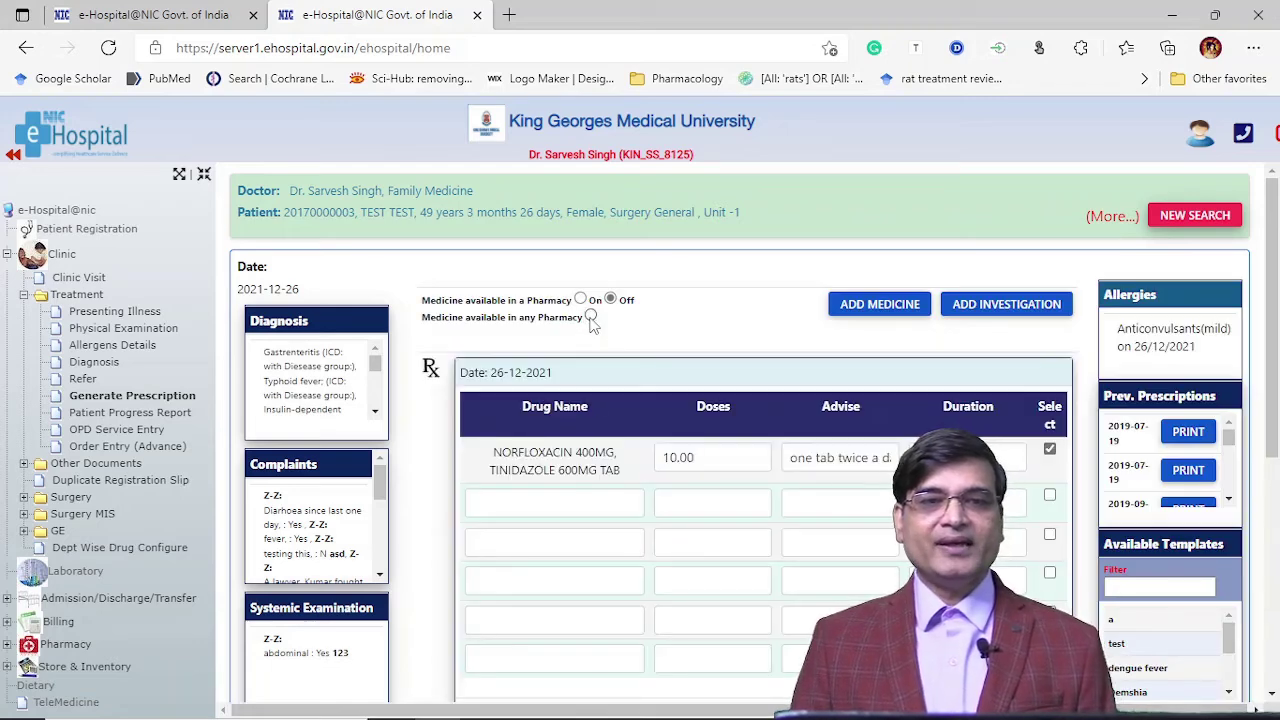
scroll(680, 381, "down", 4)
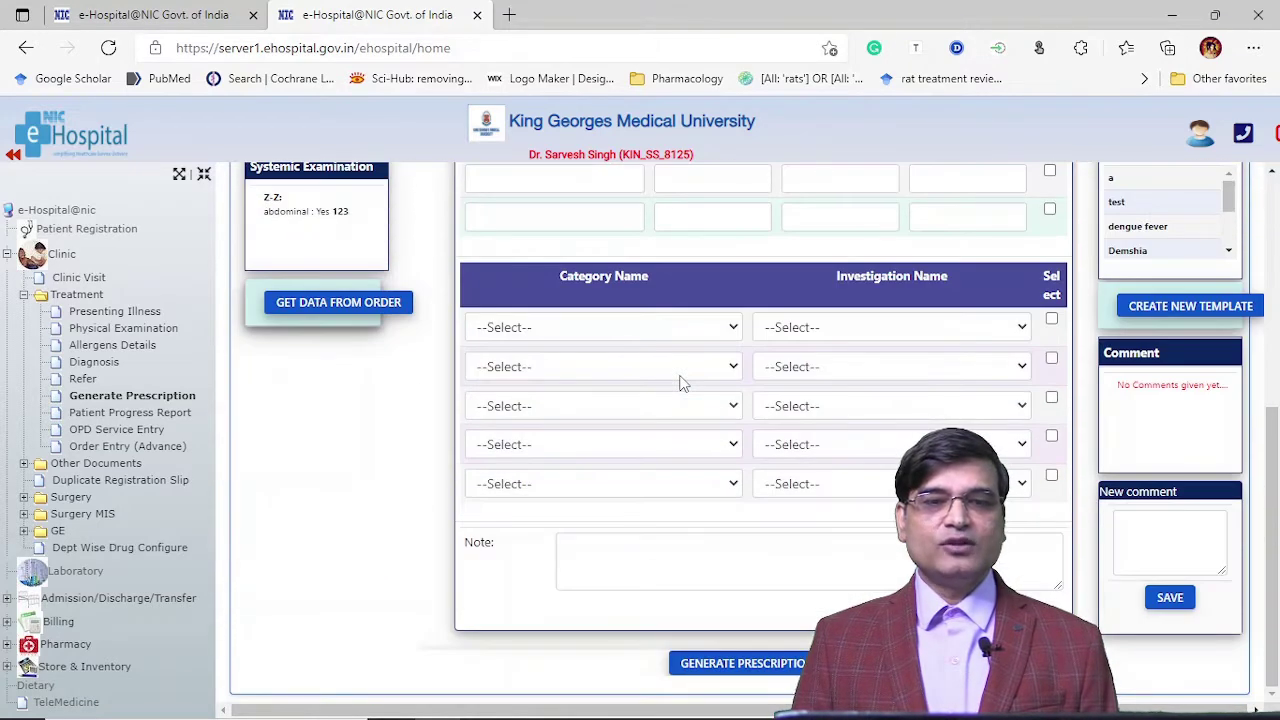
left_click(753, 660)
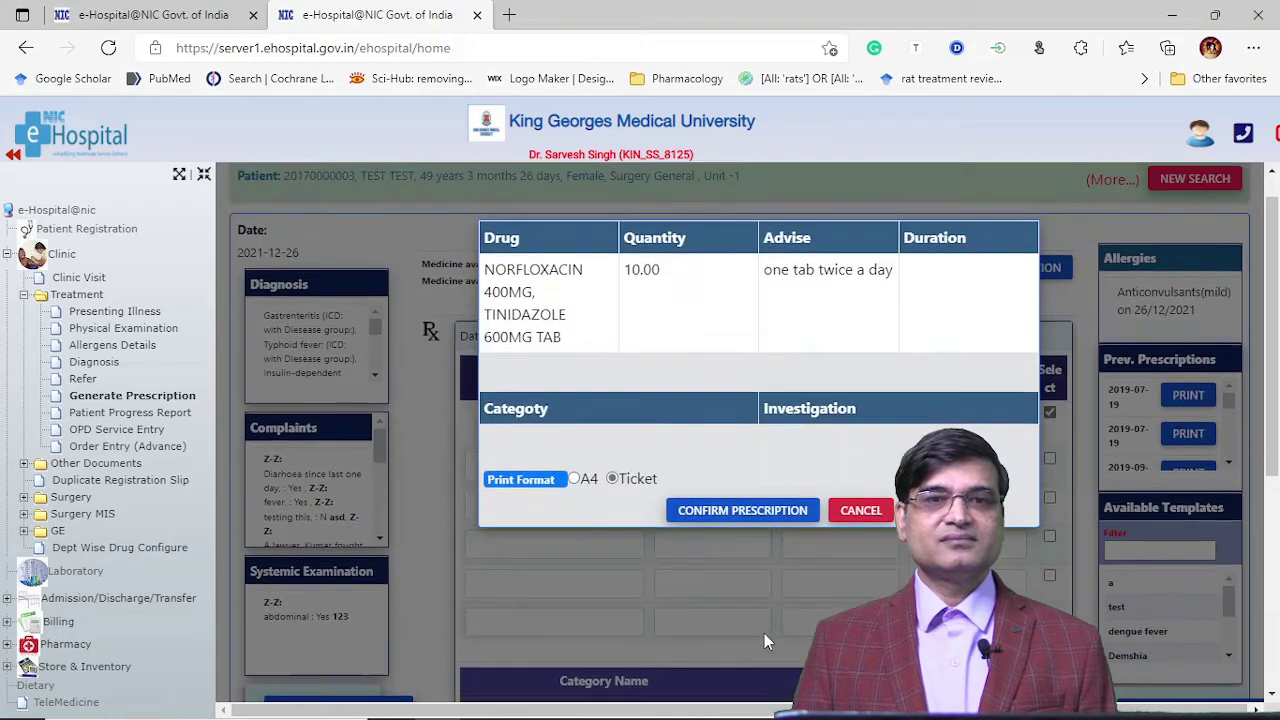
left_click(575, 480)
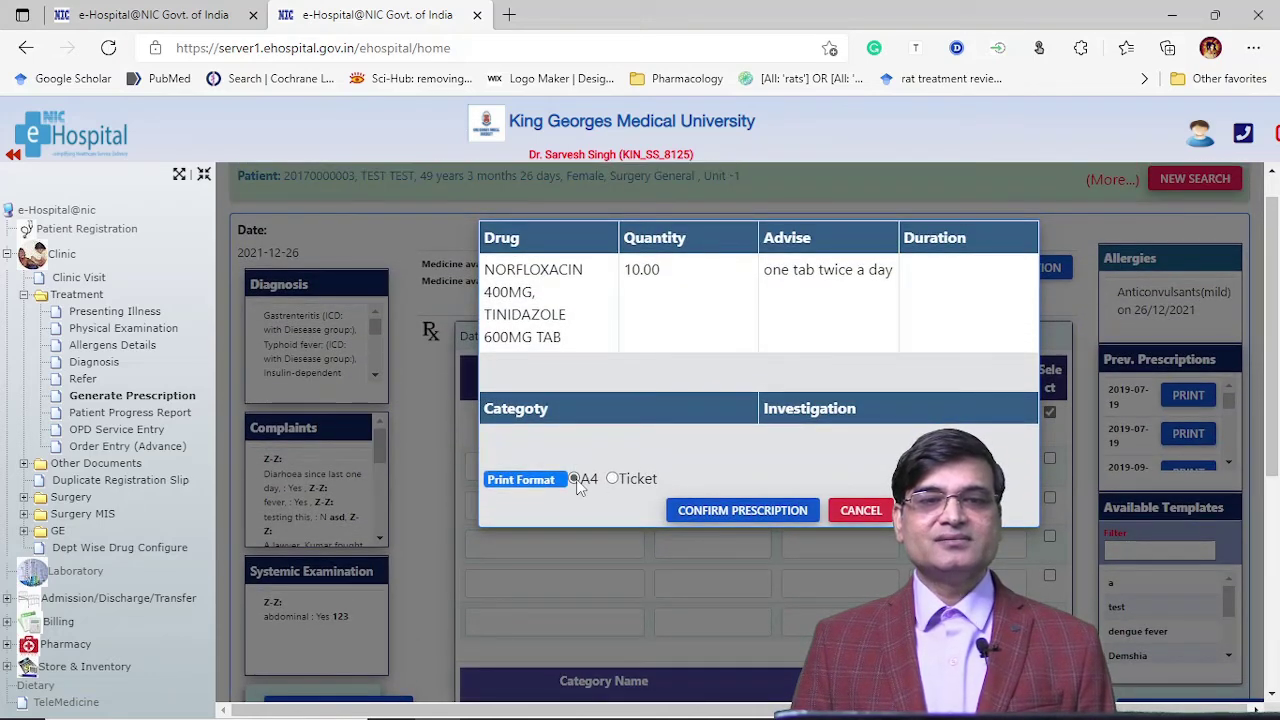
left_click(755, 518)
scroll(757, 517, "down", 10)
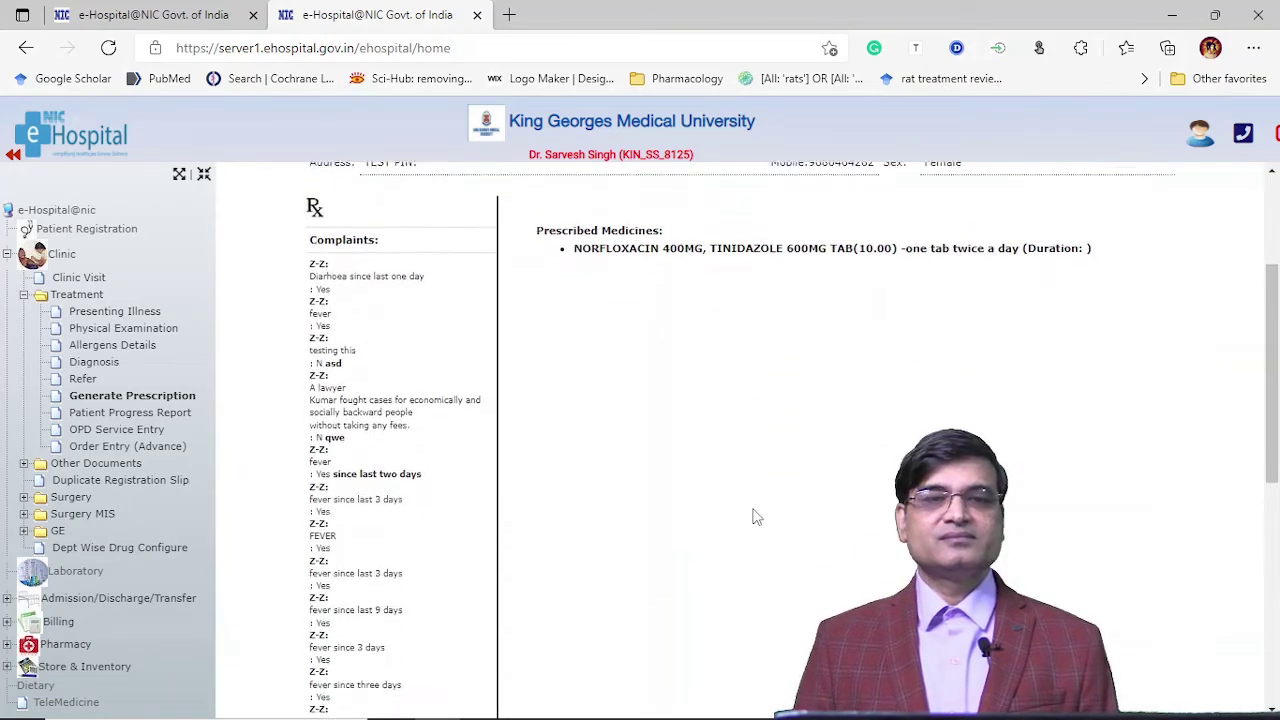
scroll(756, 517, "up", 10)
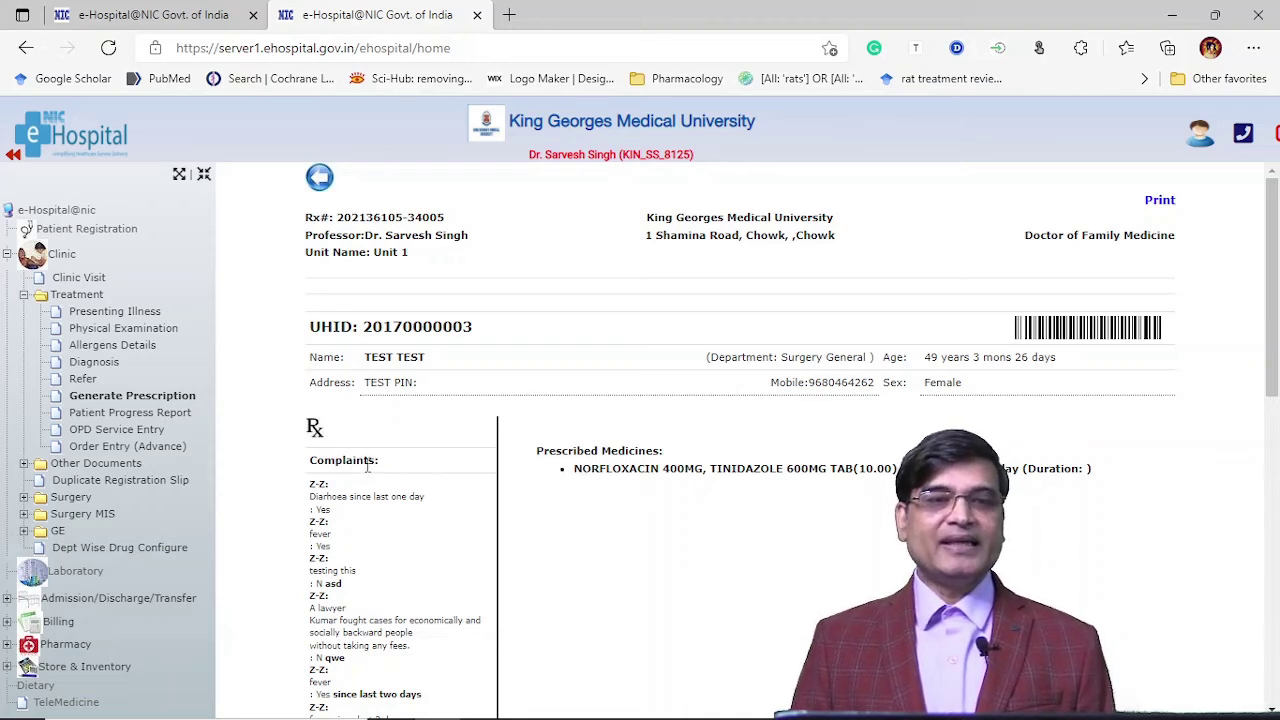
scroll(370, 440, "down", 1)
scroll(378, 408, "down", 4)
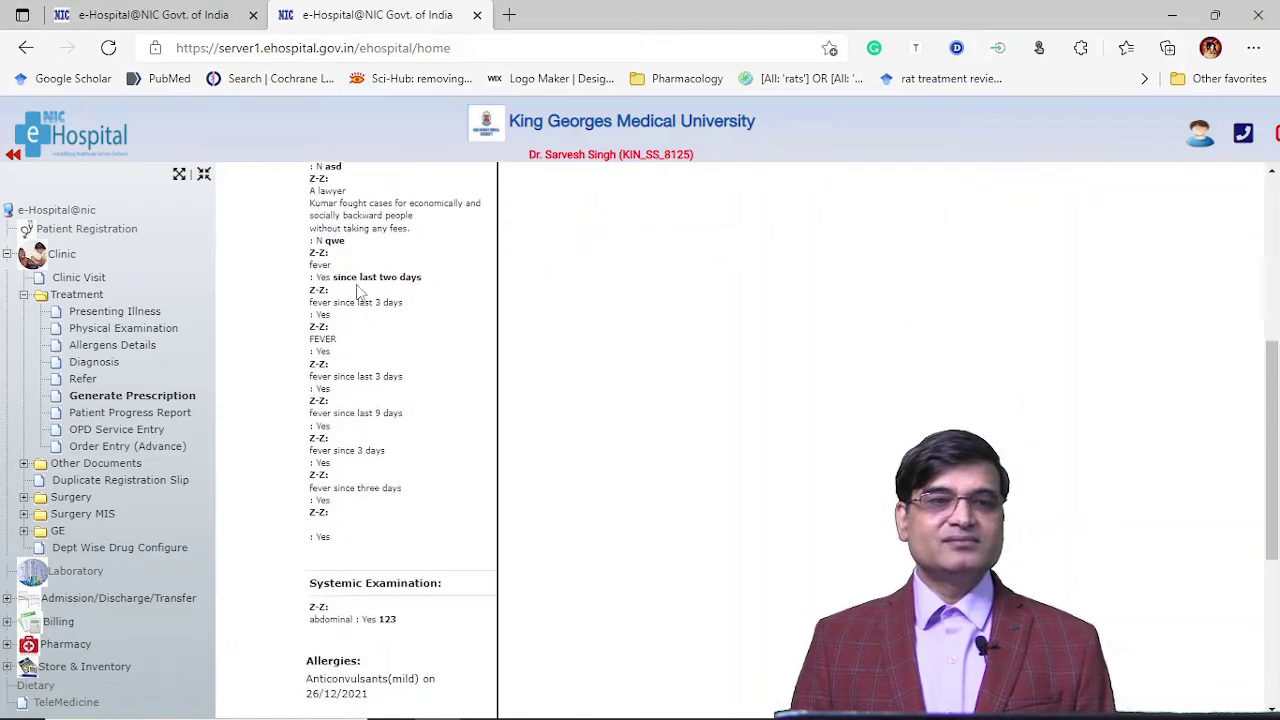
scroll(420, 570, "down", 2)
scroll(447, 444, "down", 2)
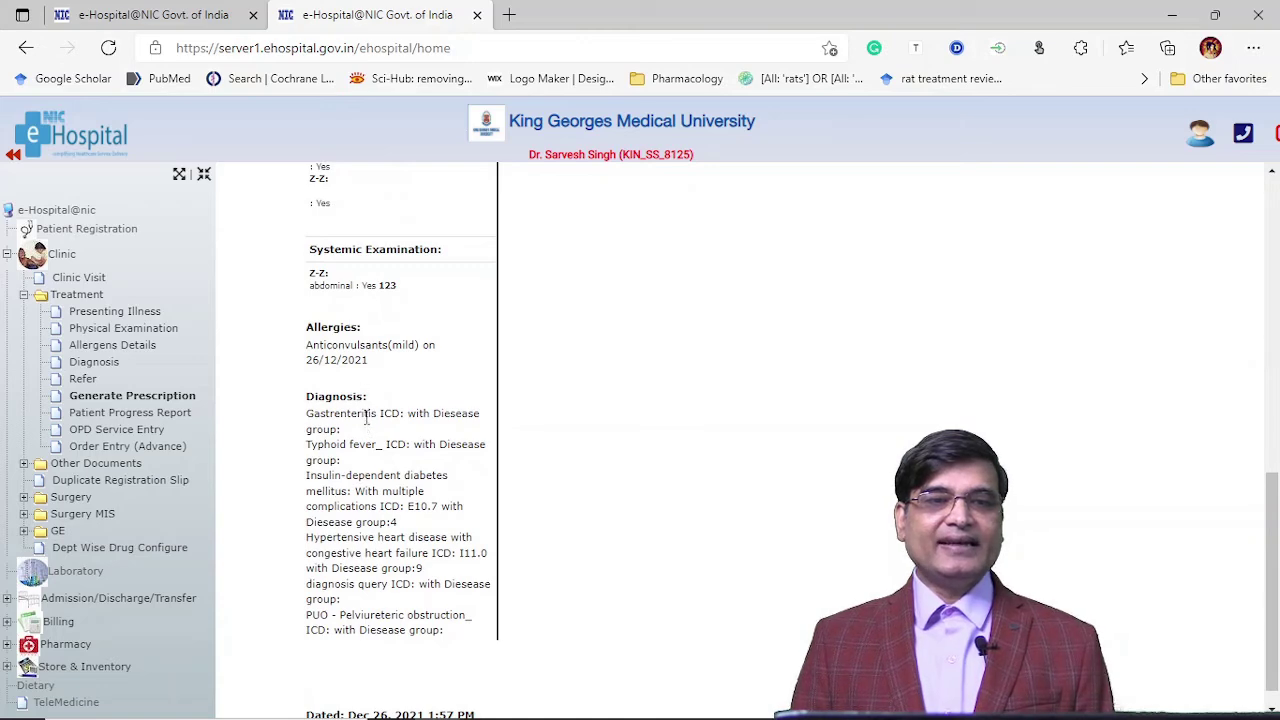
scroll(366, 418, "down", 1)
scroll(366, 418, "up", 10)
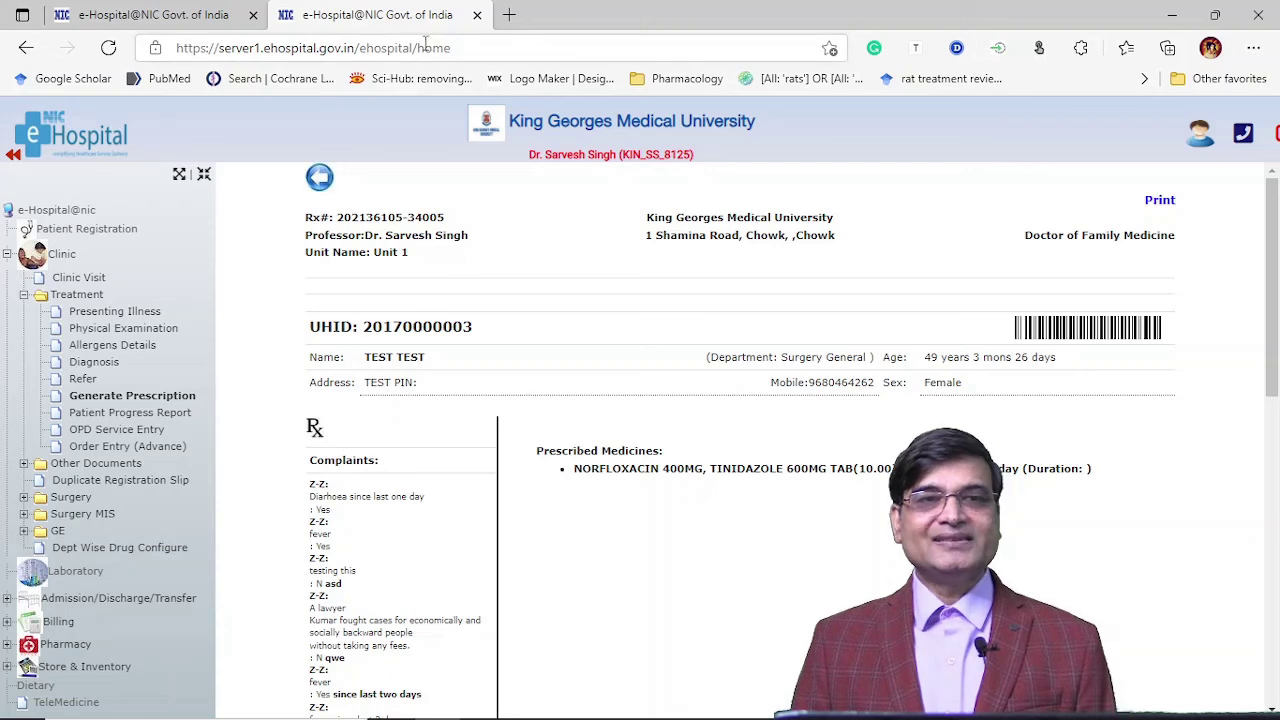
- Go back to the prescription form and confirm a new prescription in Ticket format
left_click(26, 47)
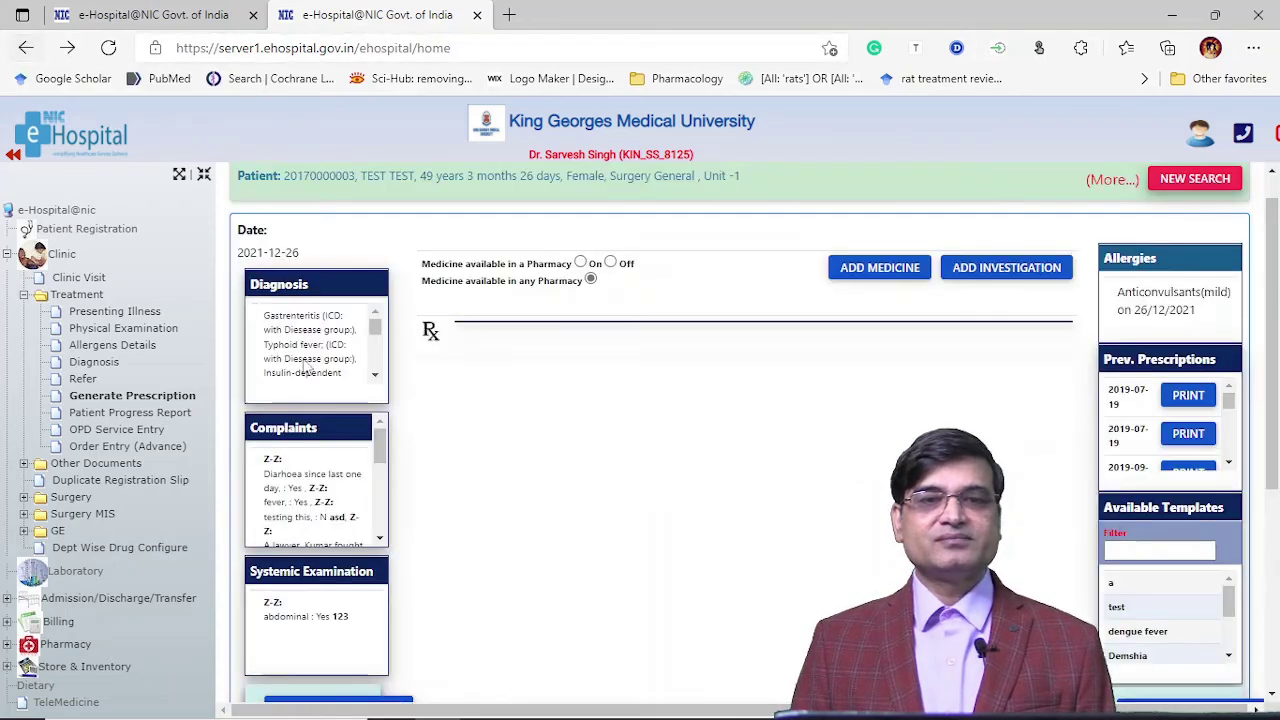
scroll(580, 500, "down", 5)
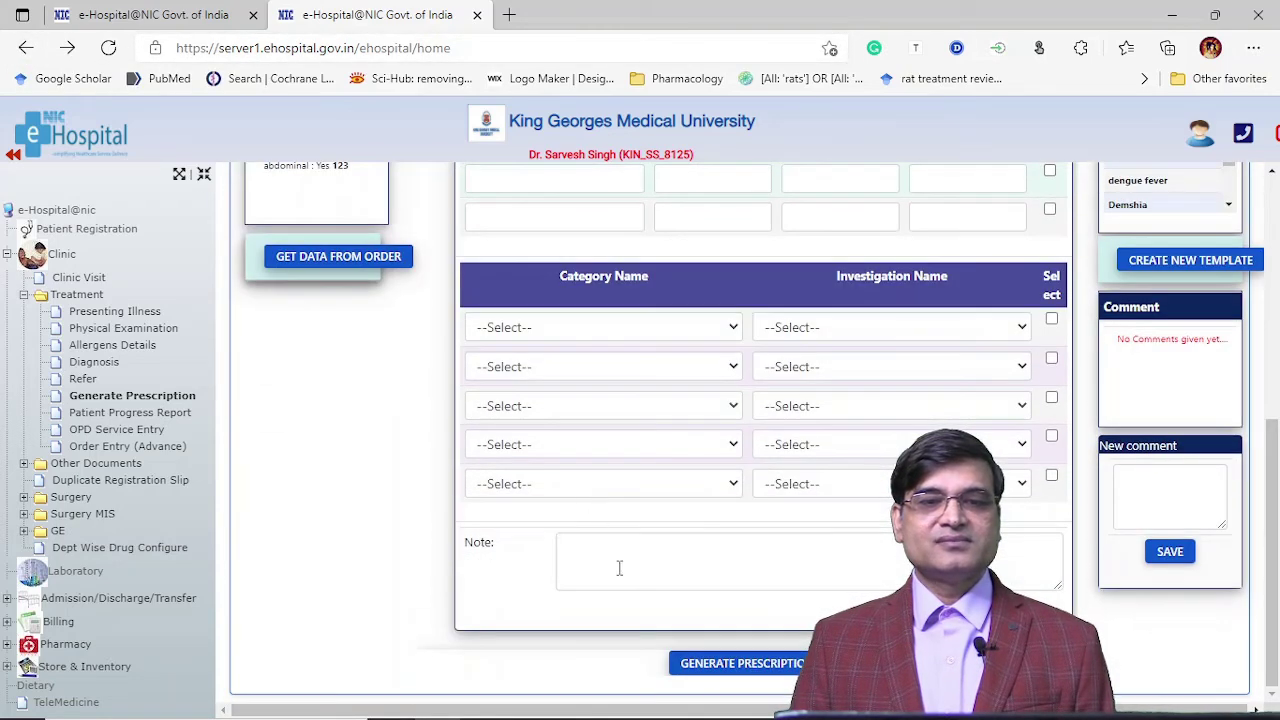
left_click(752, 665)
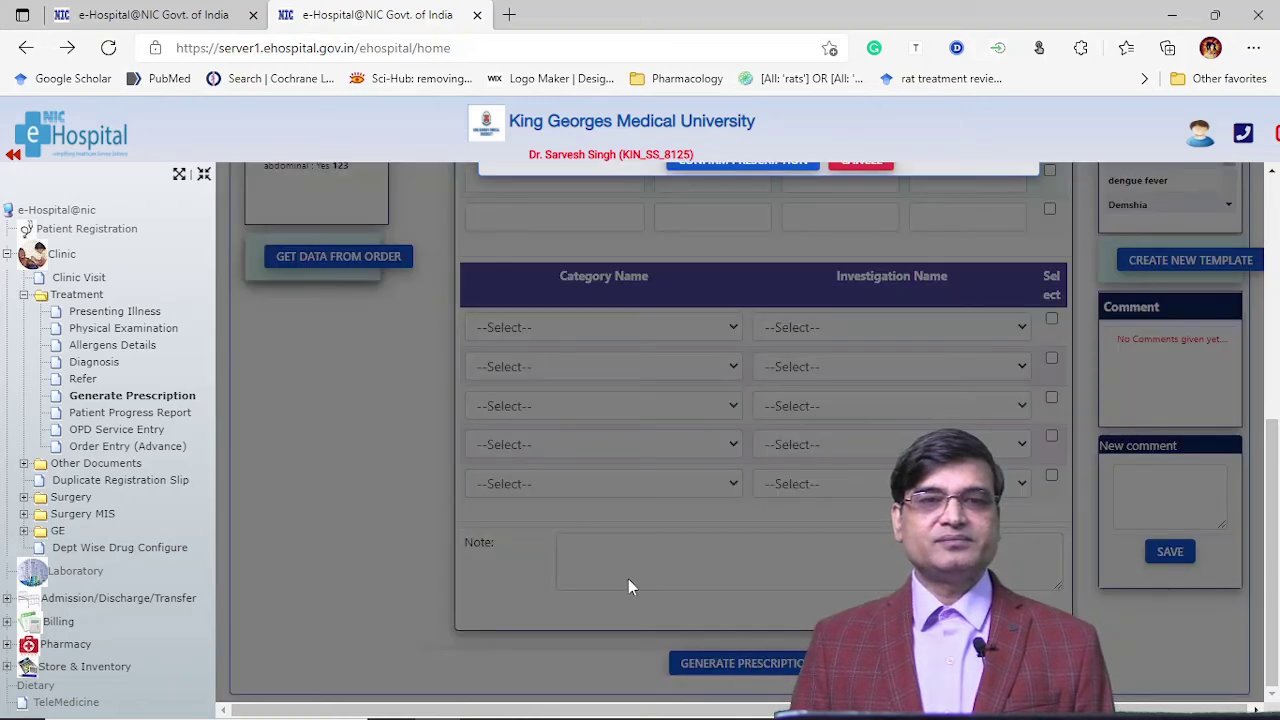
scroll(628, 587, "up", 3)
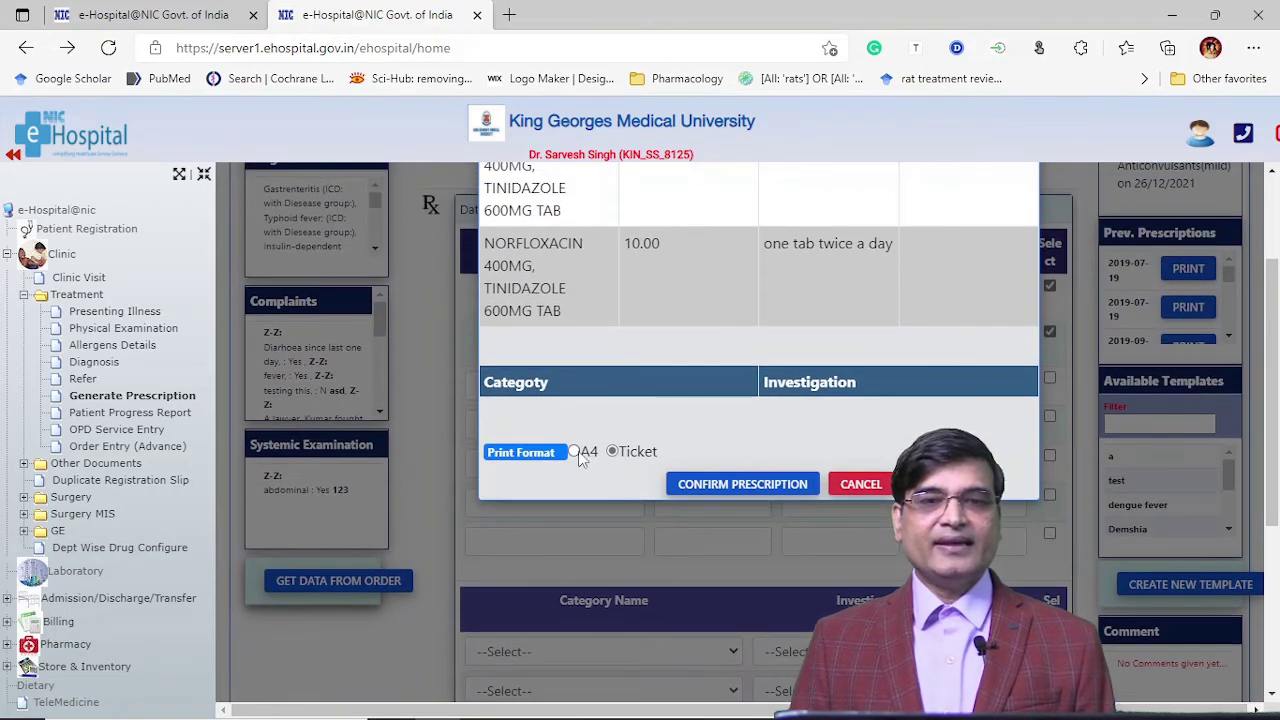
left_click(742, 484)
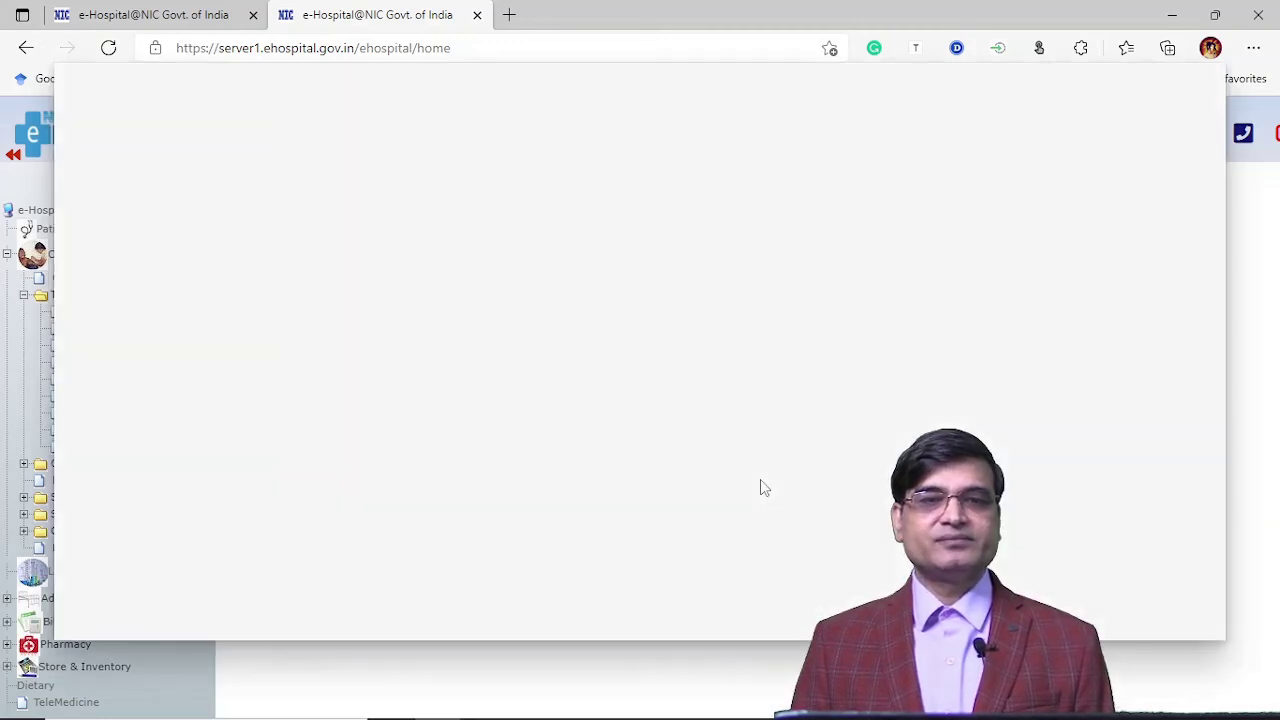